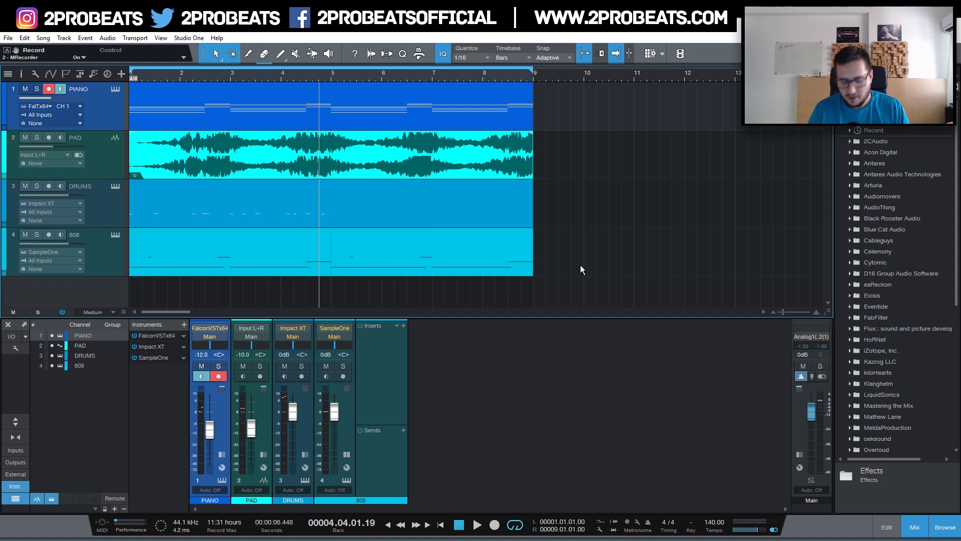
Play the loop and solo the DRUMS and 808 tracks, leaving PIANO and PAD silenced
key("space")
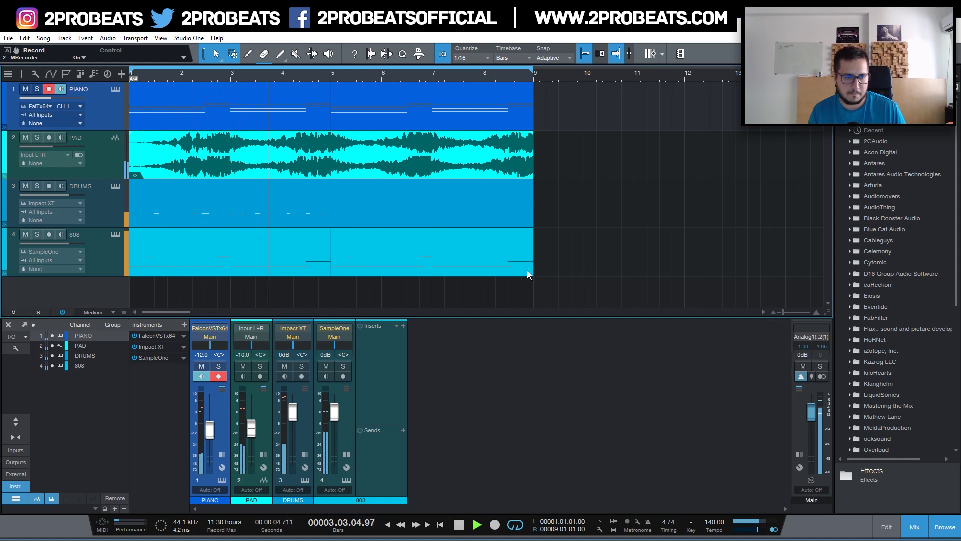
key("space")
key("s")
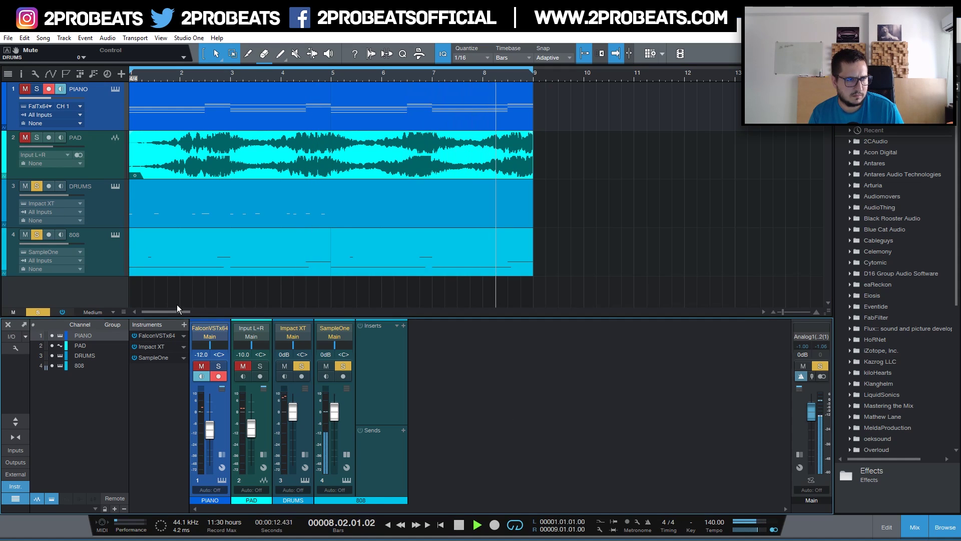
left_click(255, 379)
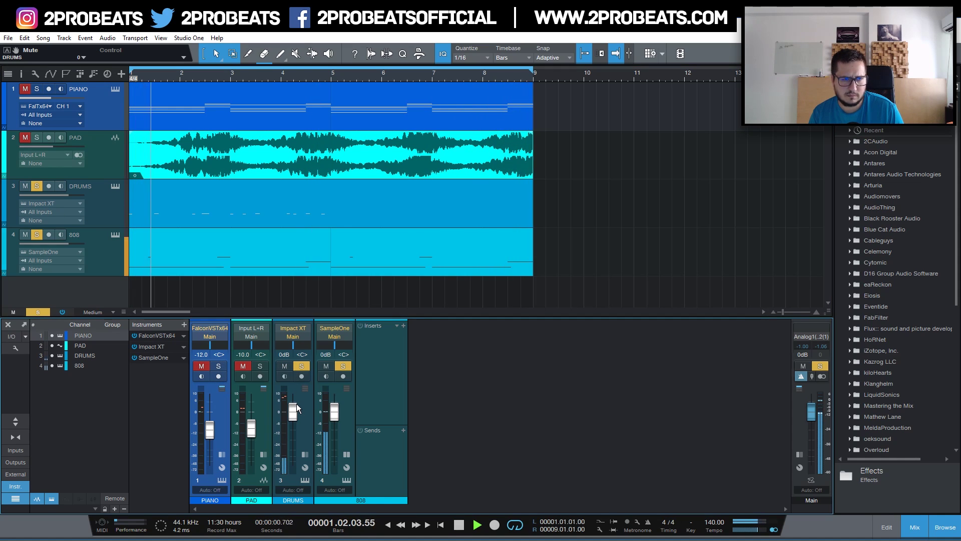
Split the DRUMS part at bar 5 and repeat the first-half pattern across bars 5 to 8
key("5")
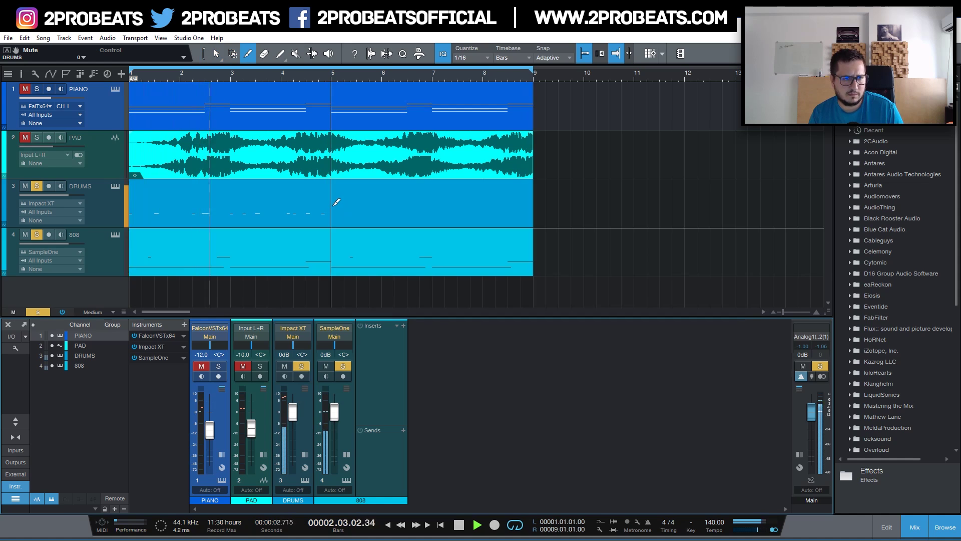
left_click(345, 206)
key("1")
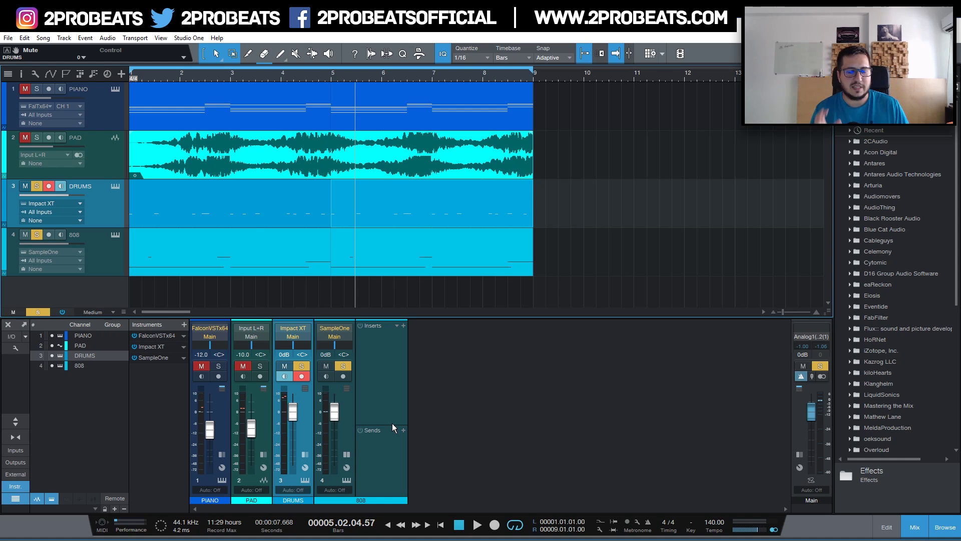
Insert FabFilter Saturn on the 808 channel and move its window clear of the mixer's upper edge
left_click(403, 326)
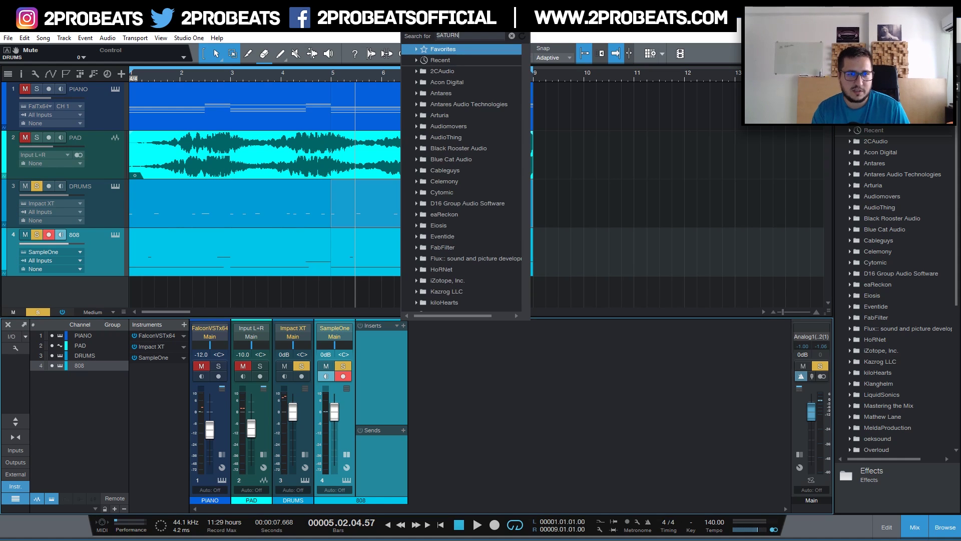
left_click(439, 295)
left_click_drag(504, 33, 530, 187)
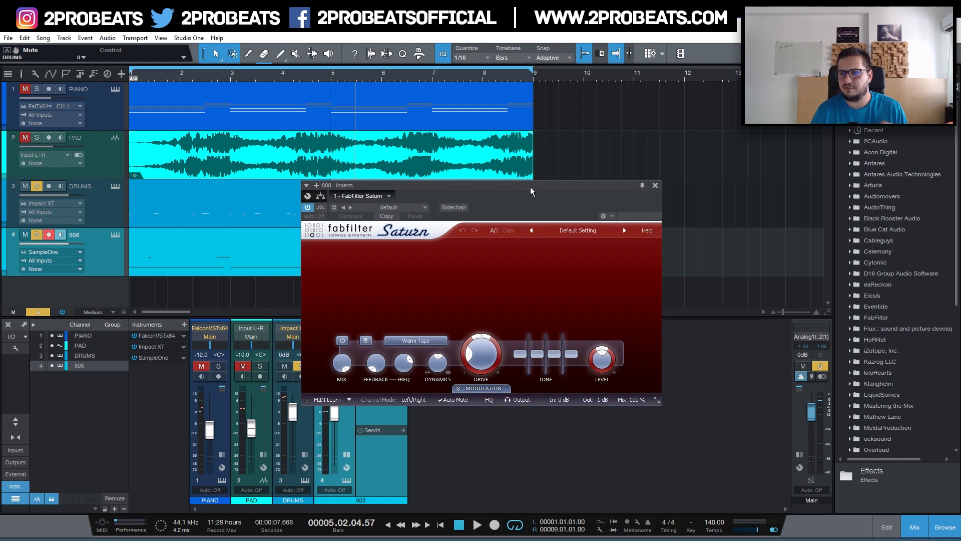
Keep Saturn's Warm Tape style and raise the band's drive to about 72.6% while the 808 plays
left_click(413, 340)
left_click(408, 335)
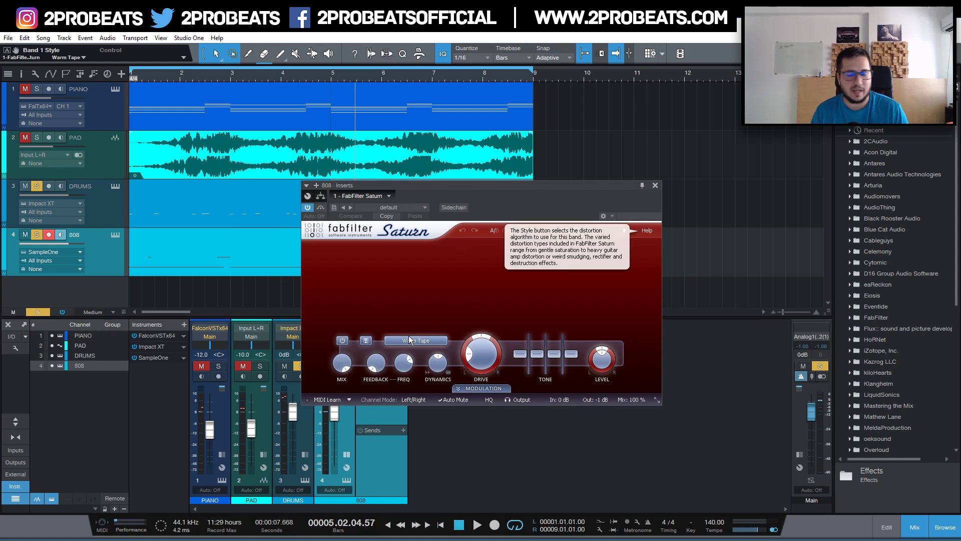
key("space")
scroll(484, 303, "up", 2)
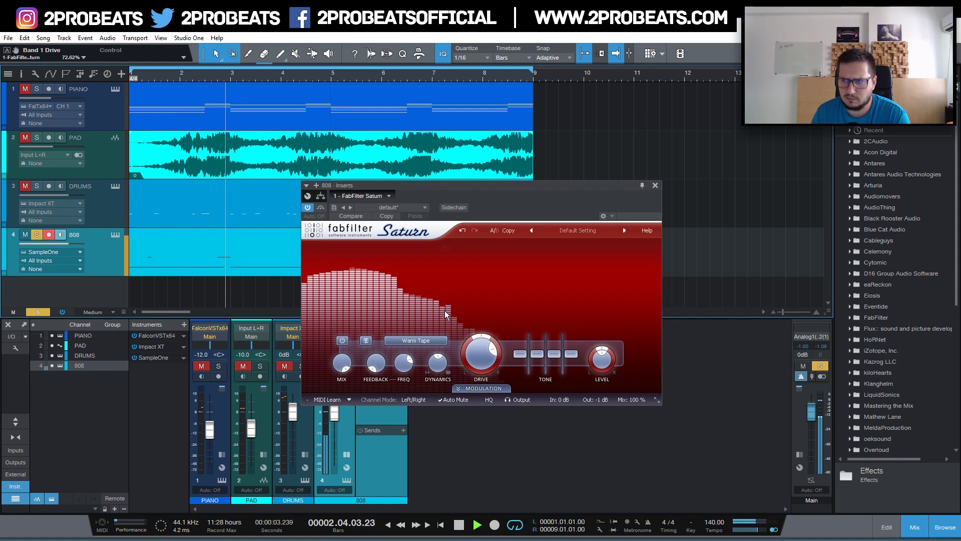
key("space")
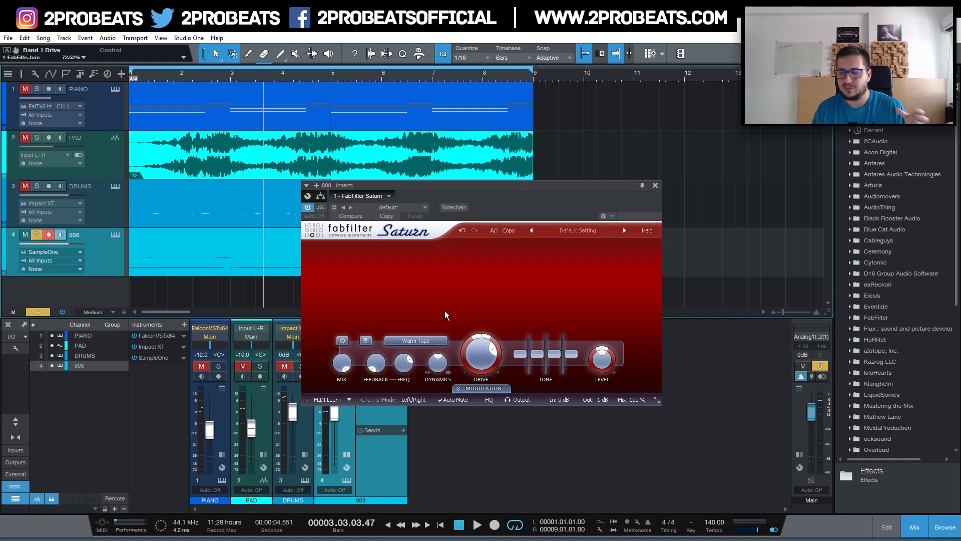
Adjust Saturn's tone sliders during playback and set the band's dynamics to about 0.575
key("space")
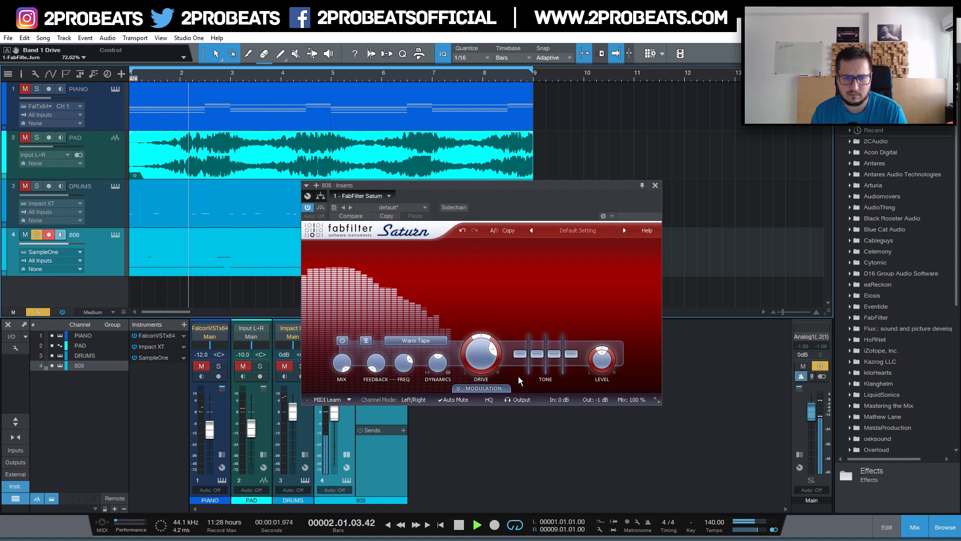
mouse_move(553, 355)
mouse_move(551, 353)
left_mouse_down()
mouse_move(554, 328)
mouse_move(552, 389)
mouse_move(553, 353)
mouse_move(536, 344)
mouse_move(539, 335)
mouse_move(540, 344)
left_mouse_up()
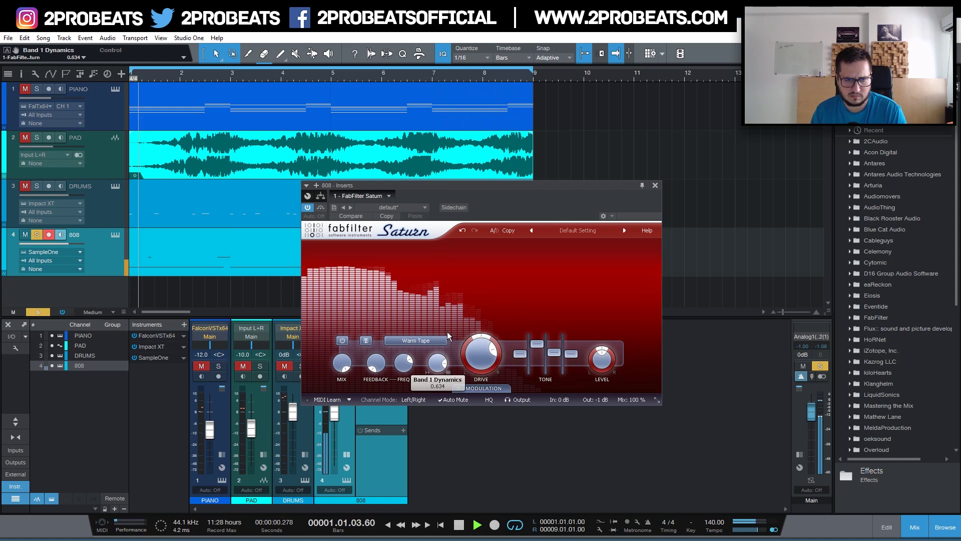
left_click_drag(441, 364, 441, 370)
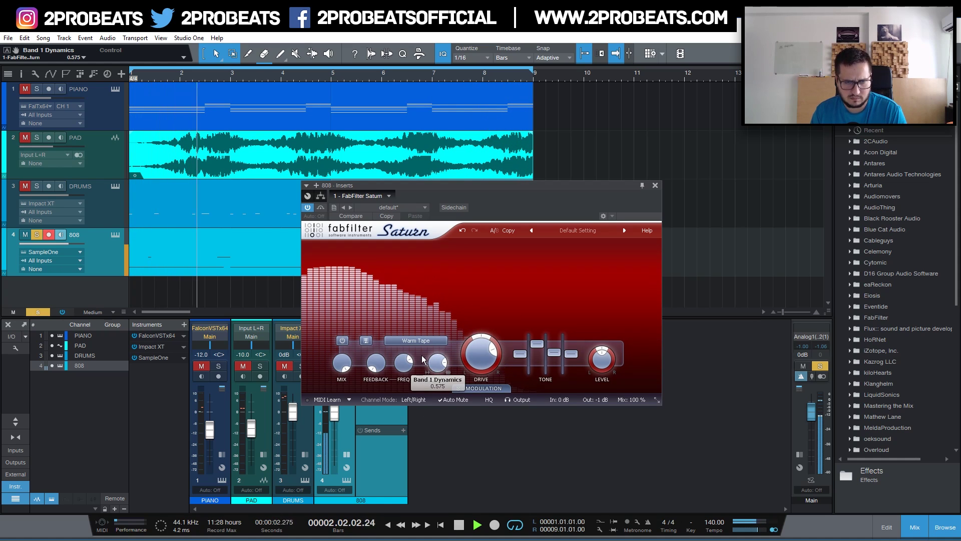
Compare the soloed drums and 808 with Saturn bypassed and active
left_click(320, 207)
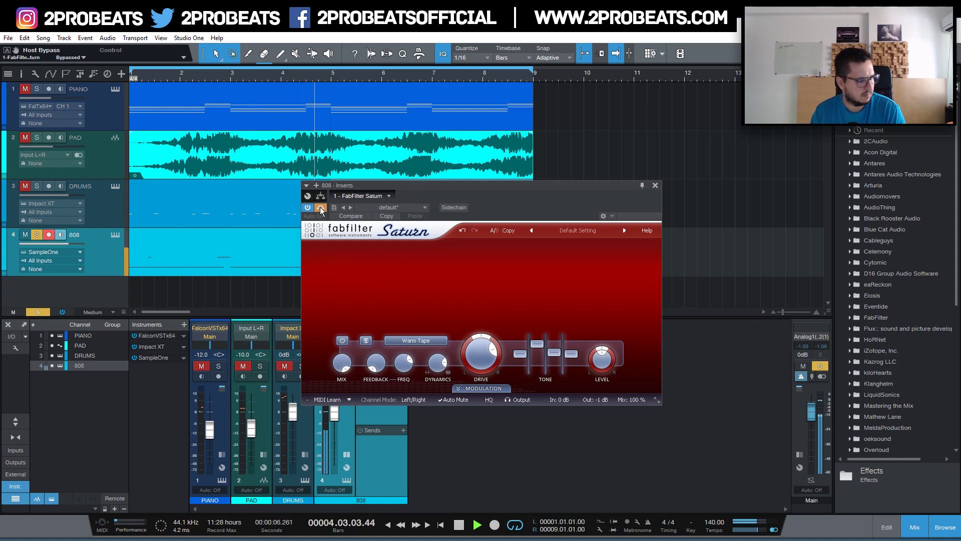
left_click(320, 208)
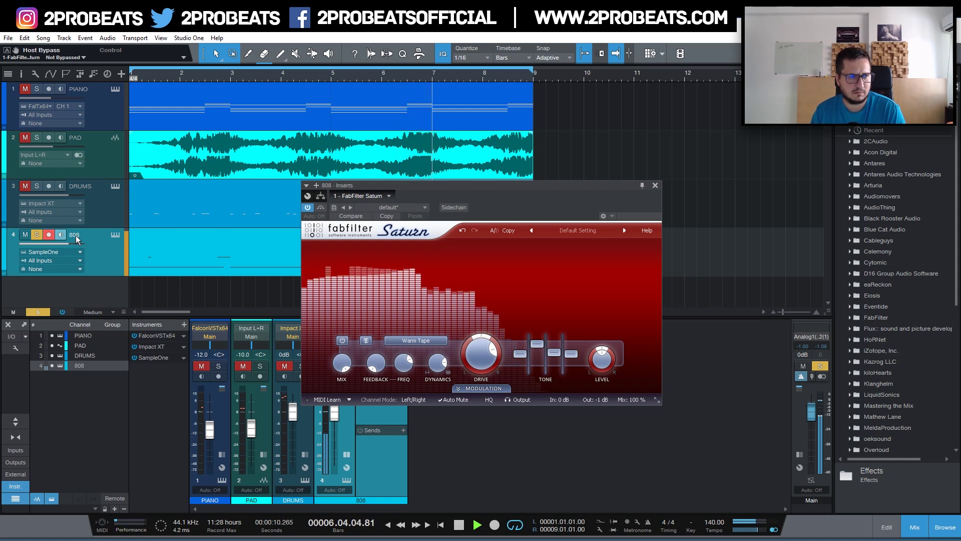
key("space")
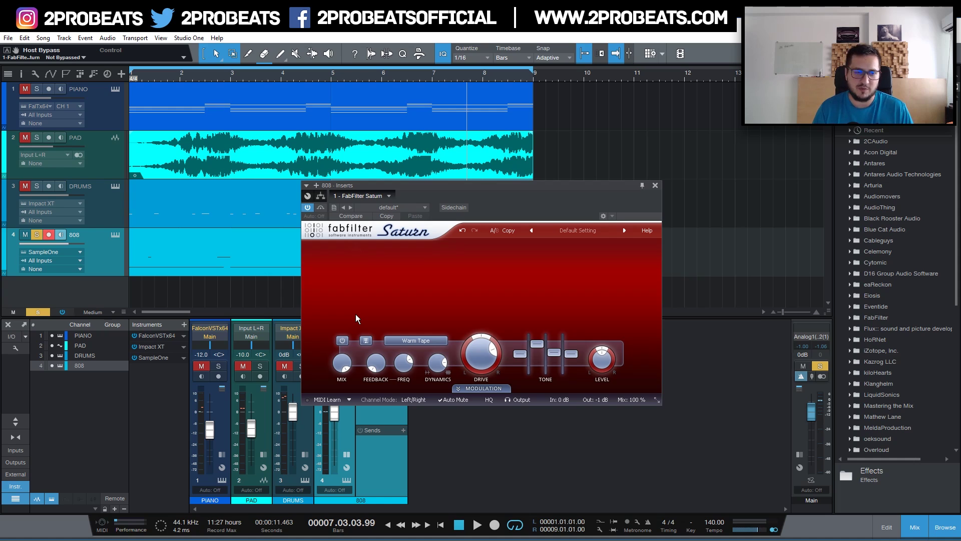
Split Saturn's spectrum into two bands and set the crossover to about 78 Hz while auditioning the upper band in solo
left_click(350, 273)
key("space")
left_click_drag(352, 293, 355, 295)
left_click(422, 300)
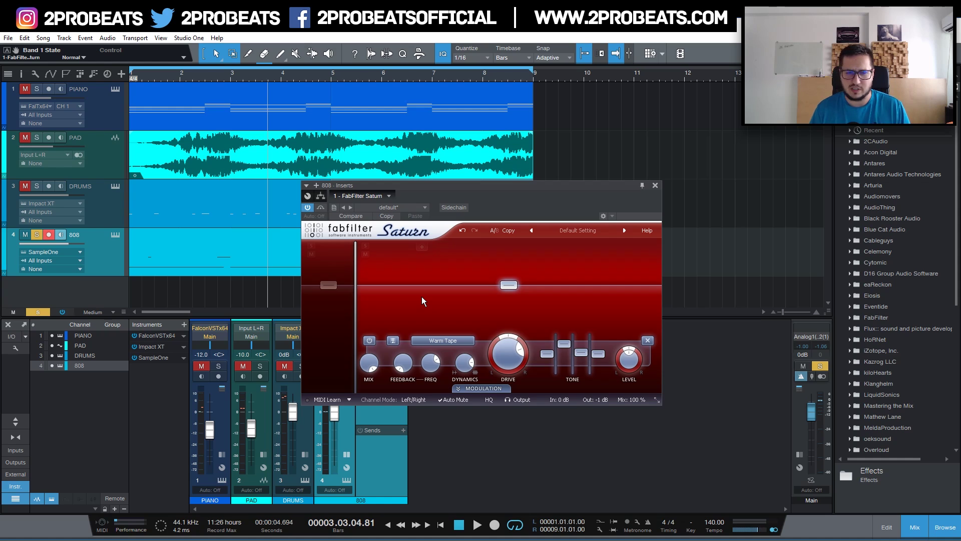
key("space")
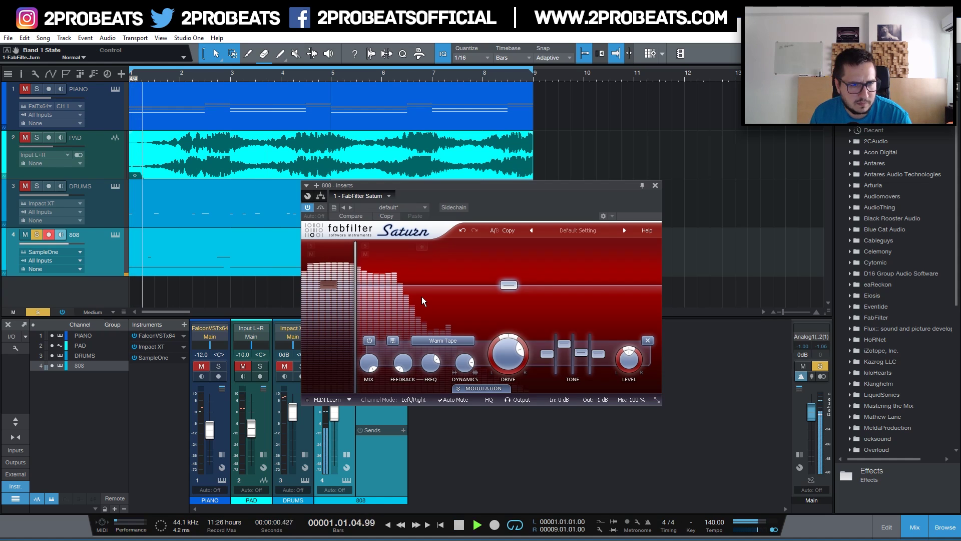
left_click(365, 246)
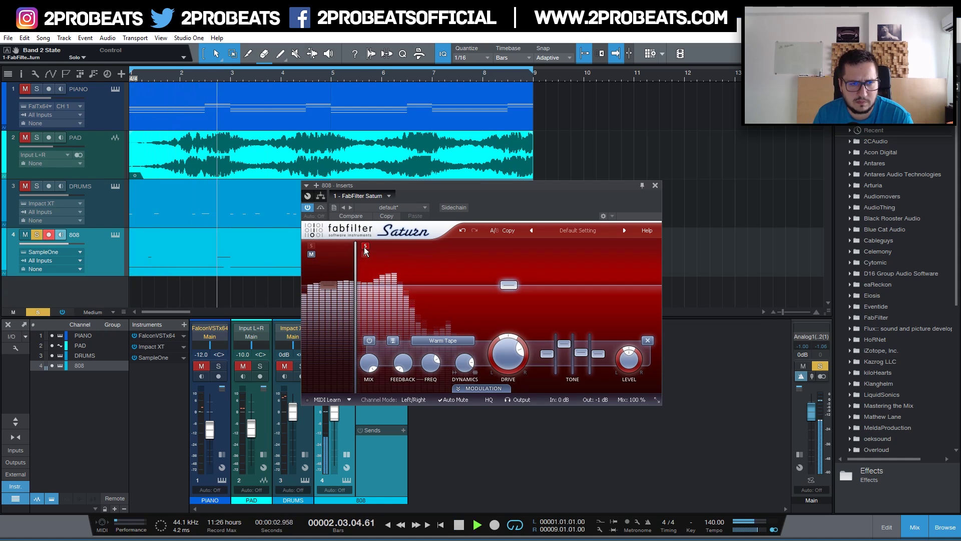
left_click_drag(359, 268, 371, 290)
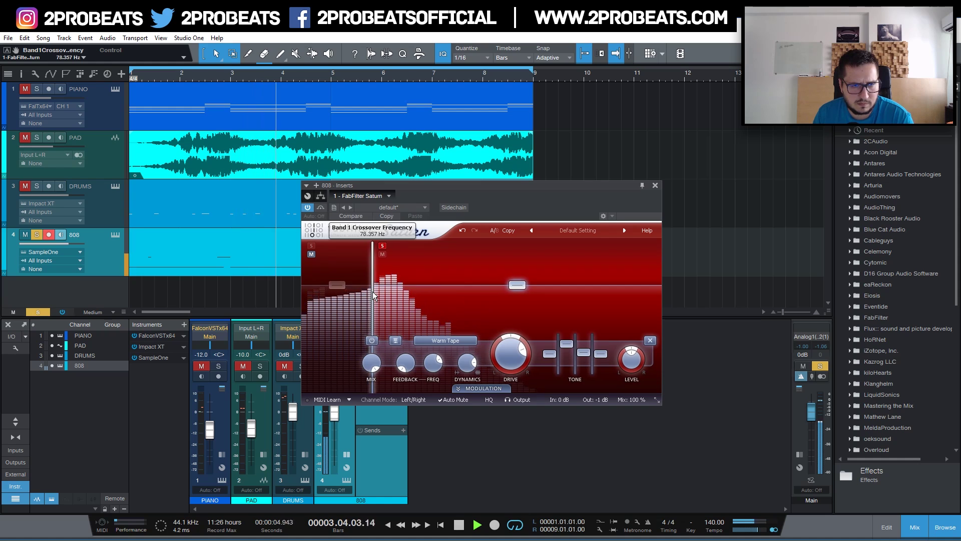
left_click(382, 246)
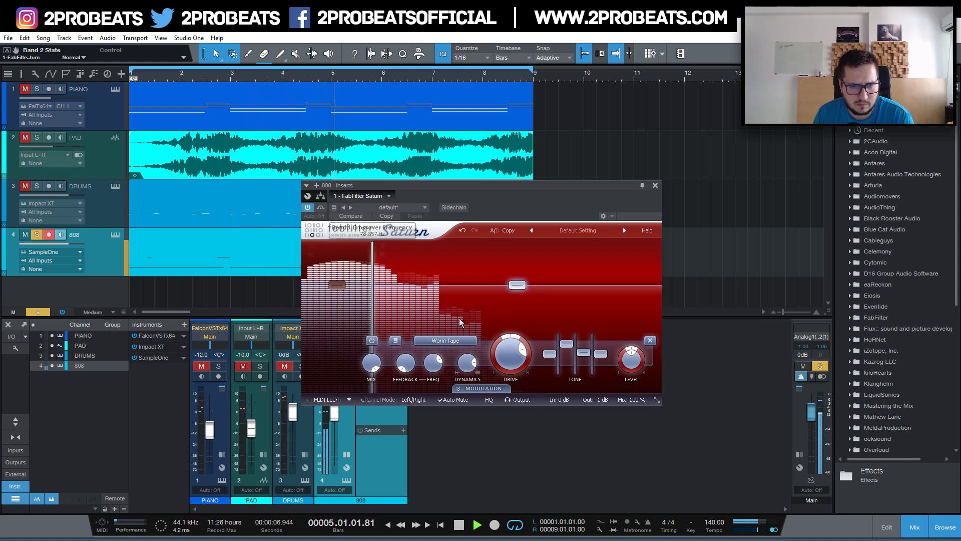
Lower the crossover slightly and set the upper band's drive to about 76.9%
left_click_drag(511, 359, 512, 307)
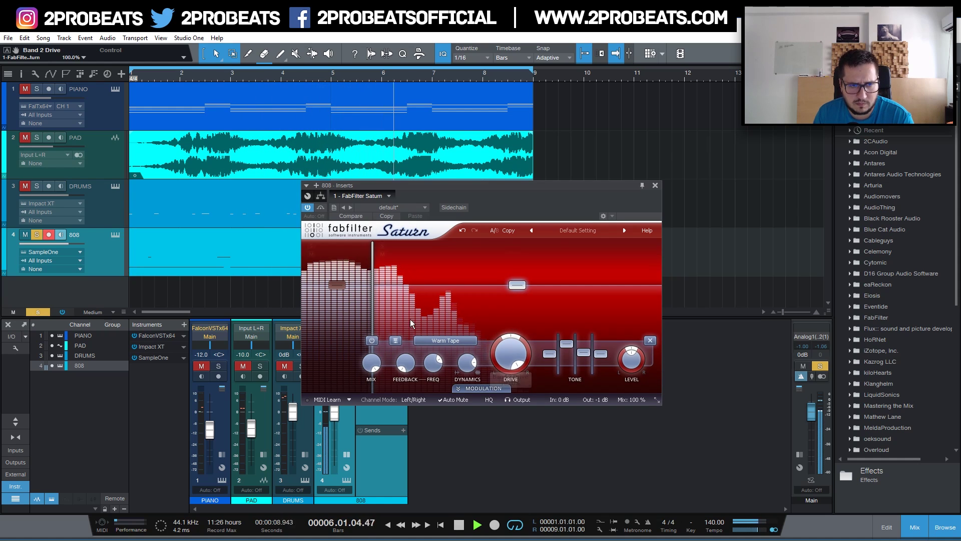
left_click_drag(372, 302, 362, 303)
mouse_move(489, 377)
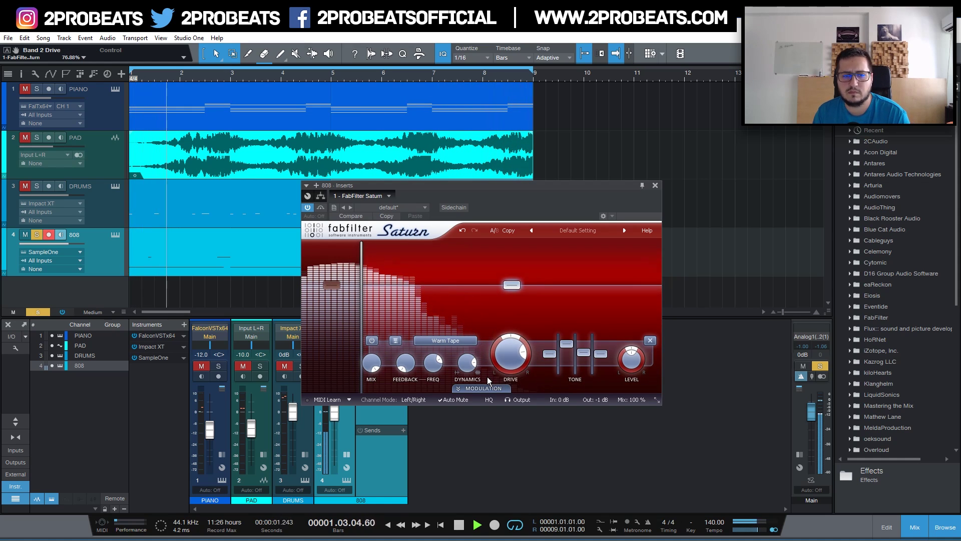
Compare Saturn bypassed and active, clear all track solos, and repeat the comparison in the full mix
left_click(317, 209)
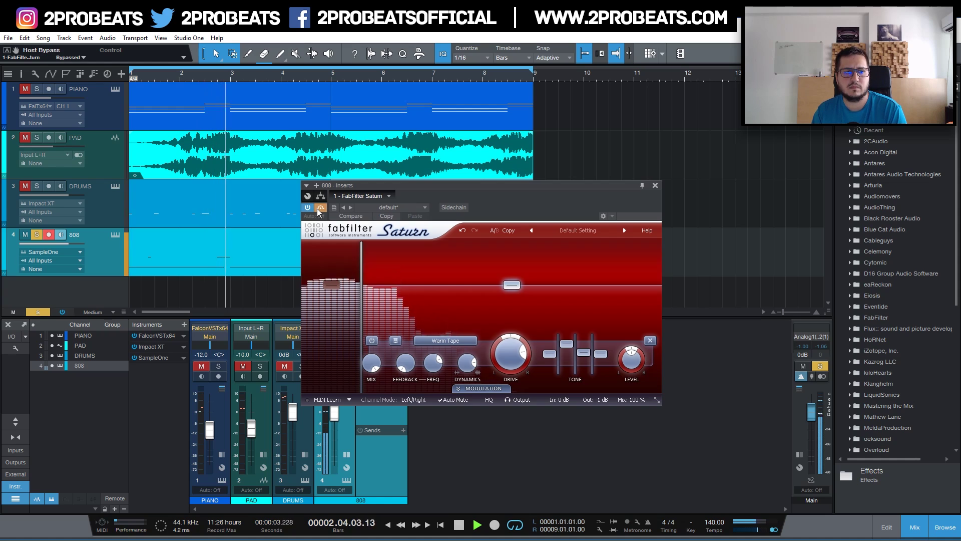
left_click(318, 209)
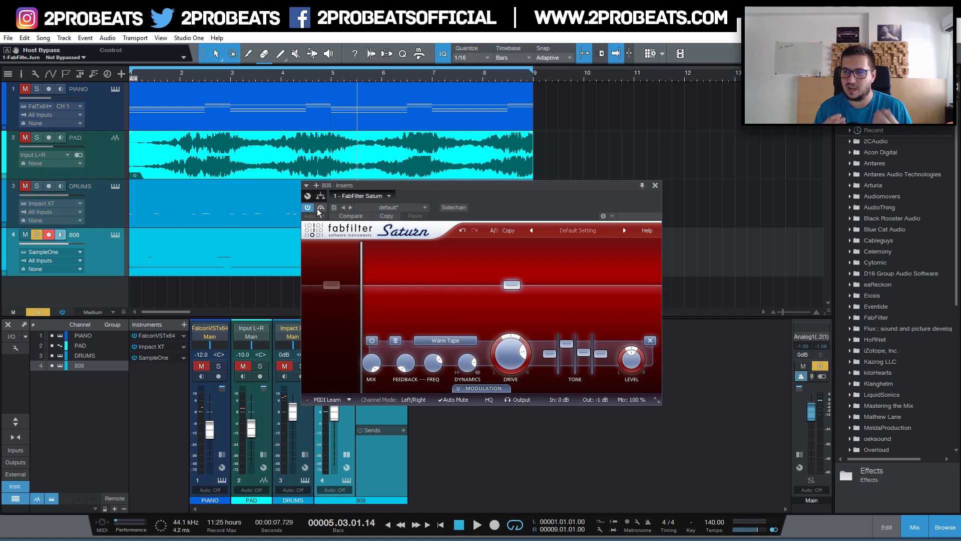
key("s")
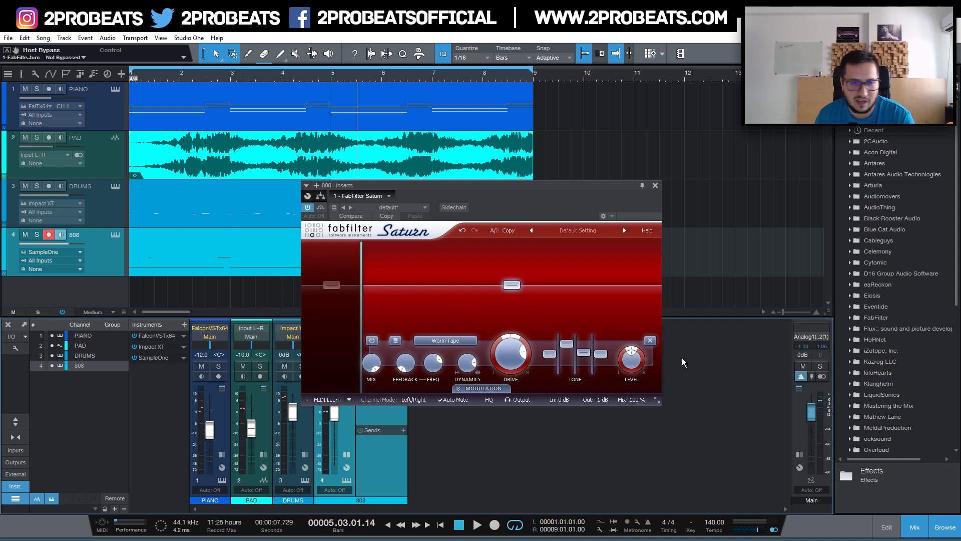
left_click(321, 207)
key("space")
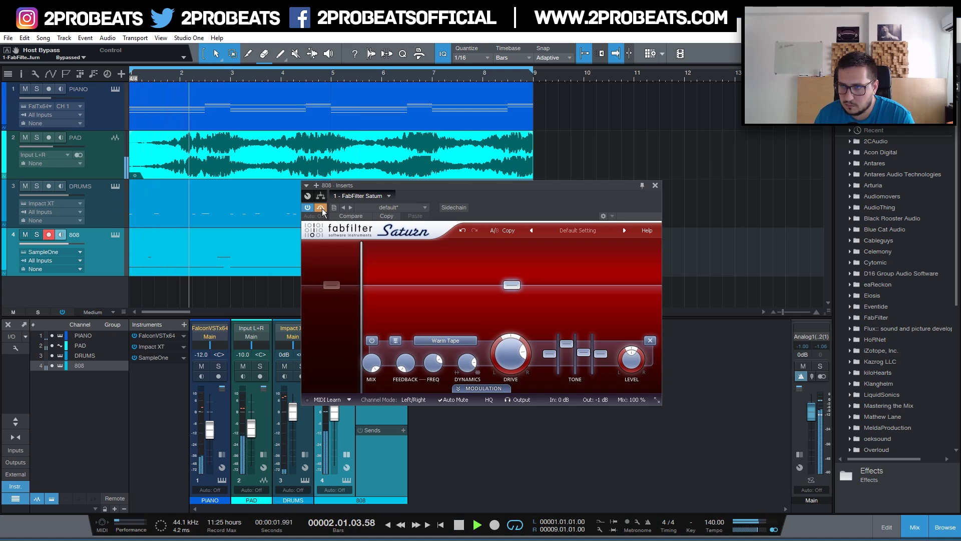
left_click(320, 207)
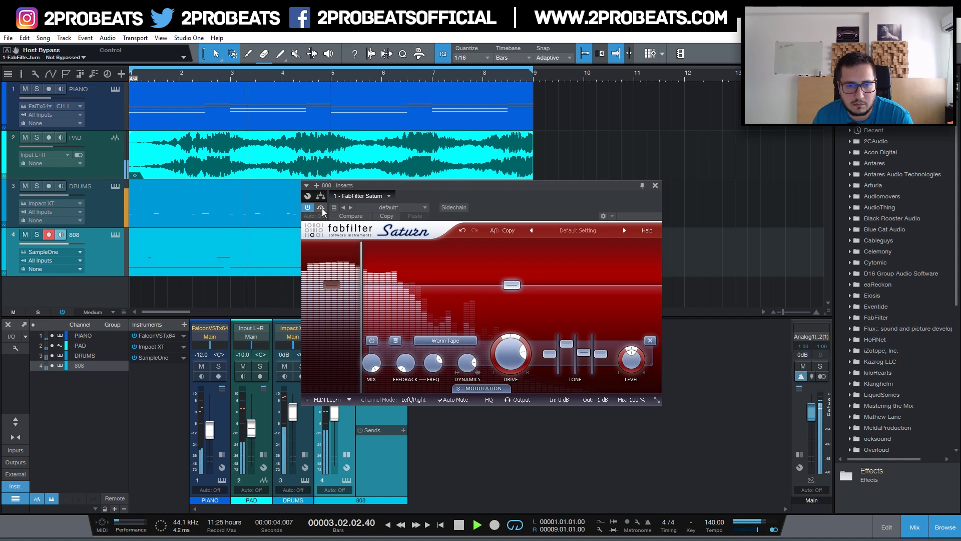
Try an upper band level of +4.65 dB and compare it with Saturn bypassed
mouse_move(629, 358)
left_mouse_down()
mouse_move(633, 347)
mouse_move(635, 362)
left_mouse_up()
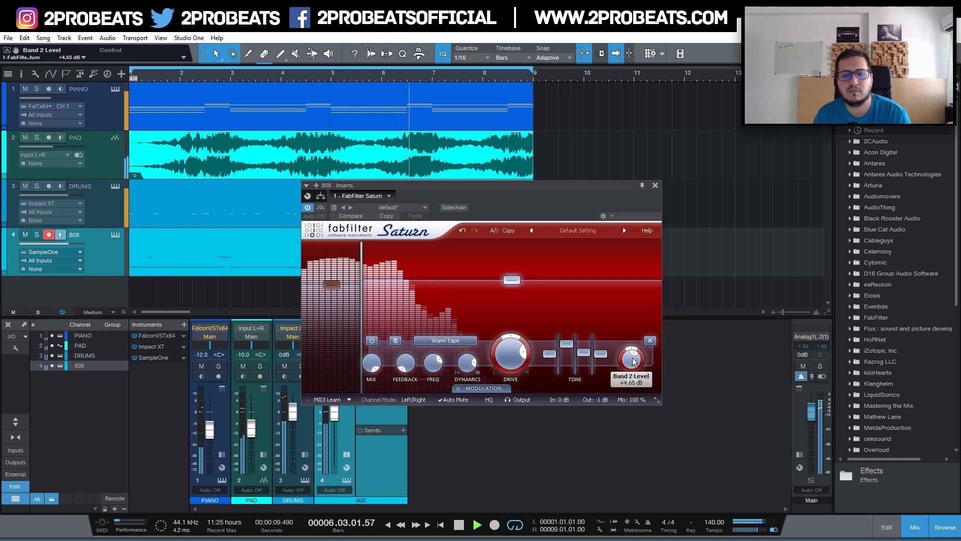
left_click(321, 208)
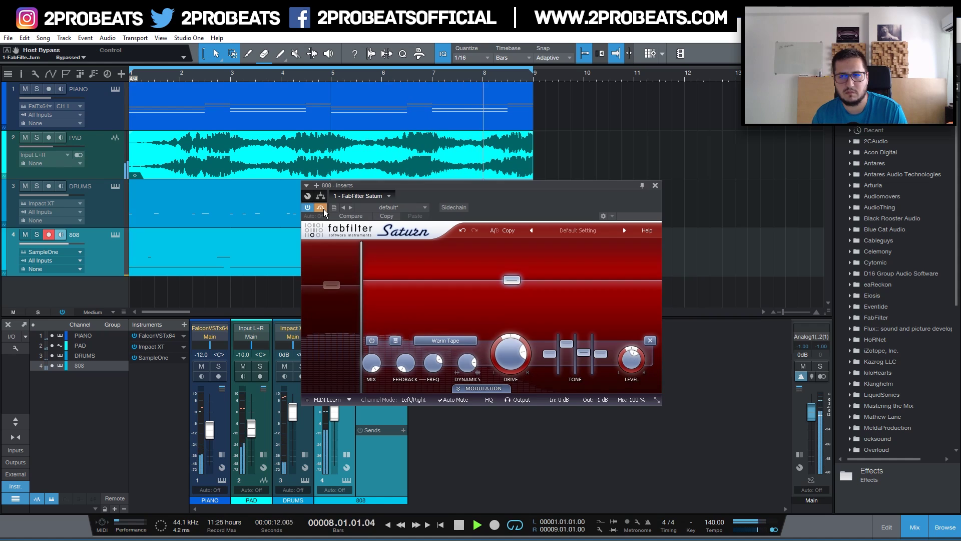
left_click(323, 208)
Set Saturn's upper band level to +2 dB, compare it with the bypassed signal, and close the plug-in
double_click(630, 369)
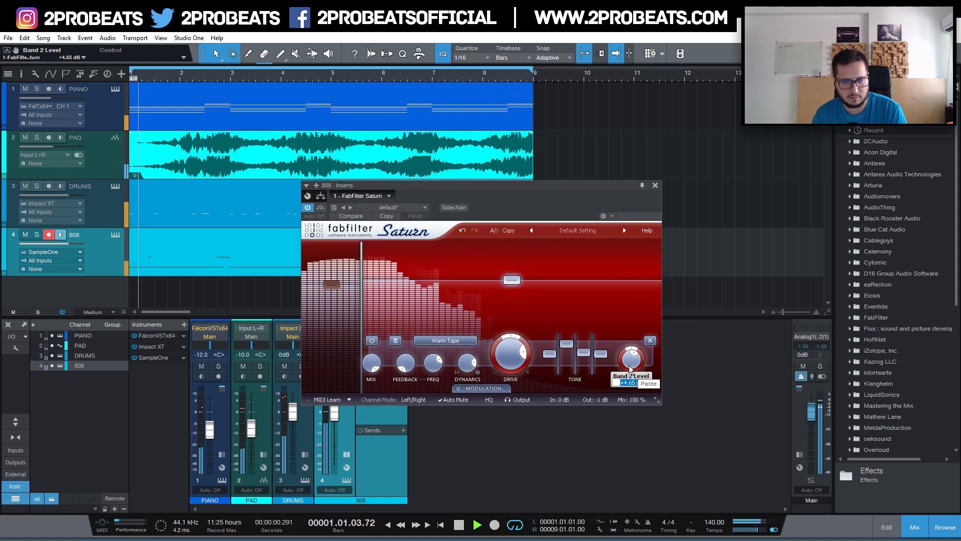
type("2")
key("Return")
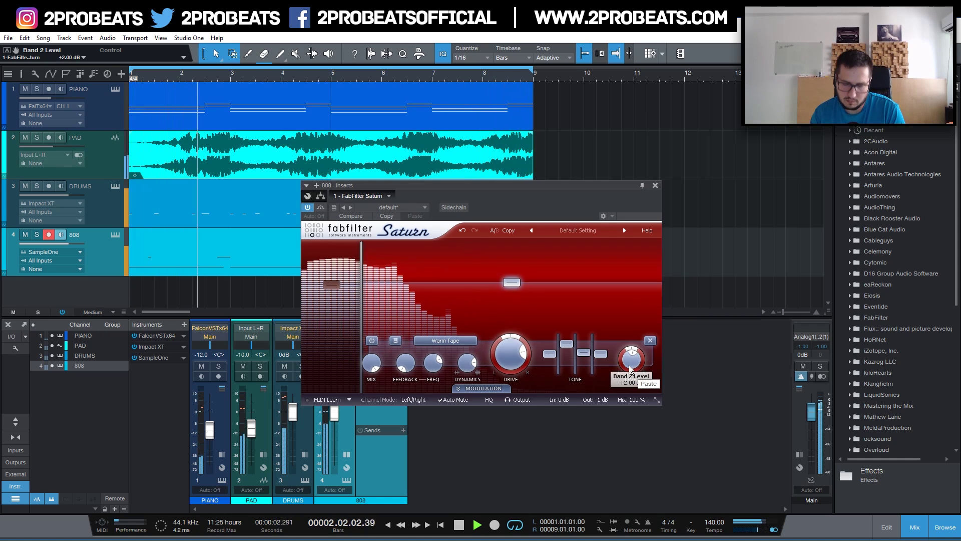
left_click(320, 207)
left_click(319, 208)
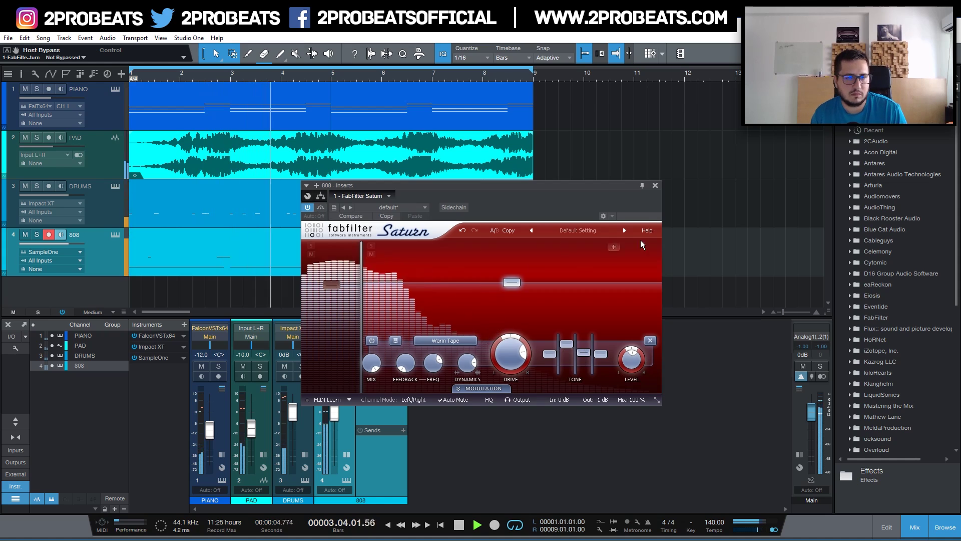
left_click(655, 185)
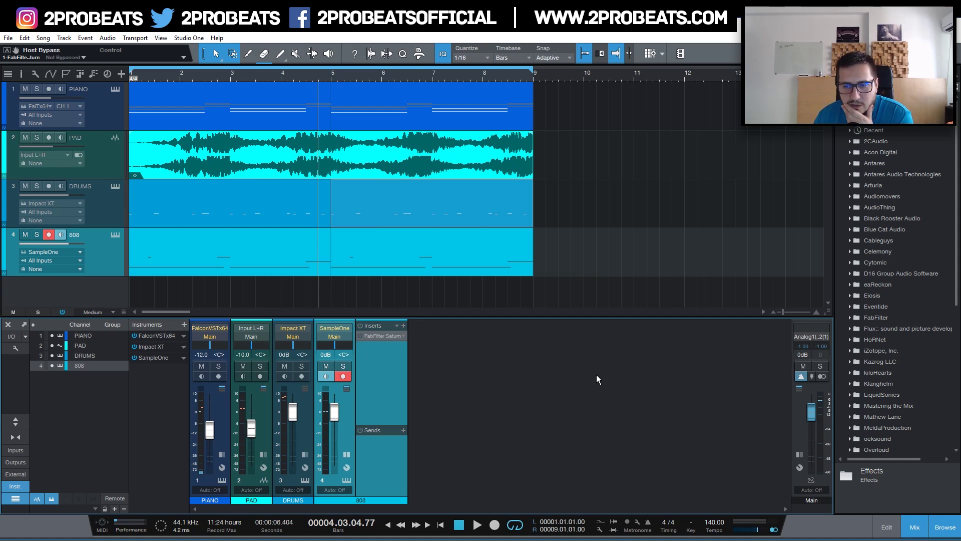
Find the Krush effect and insert it after Saturn on the 808 channel
scroll(890, 226, "down", 2)
left_click(404, 325)
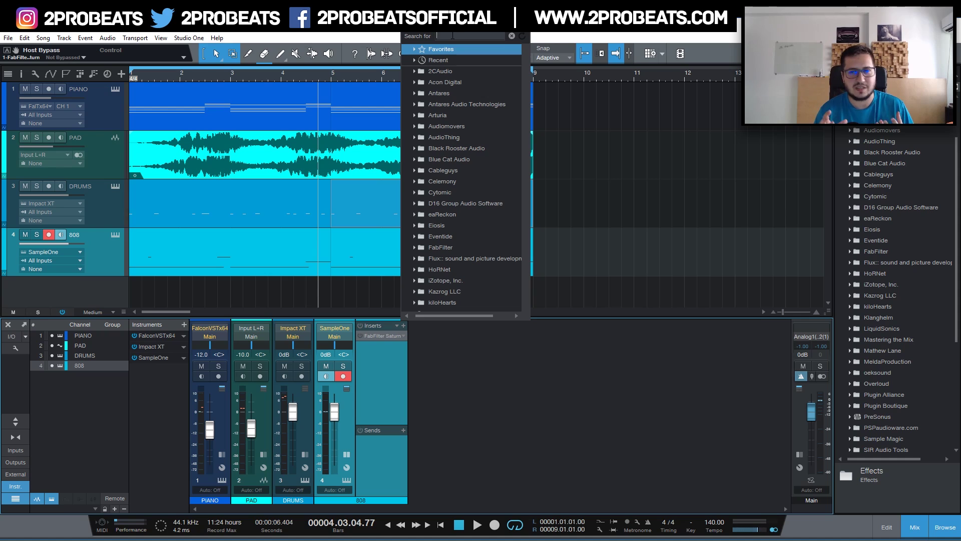
type("TRI")
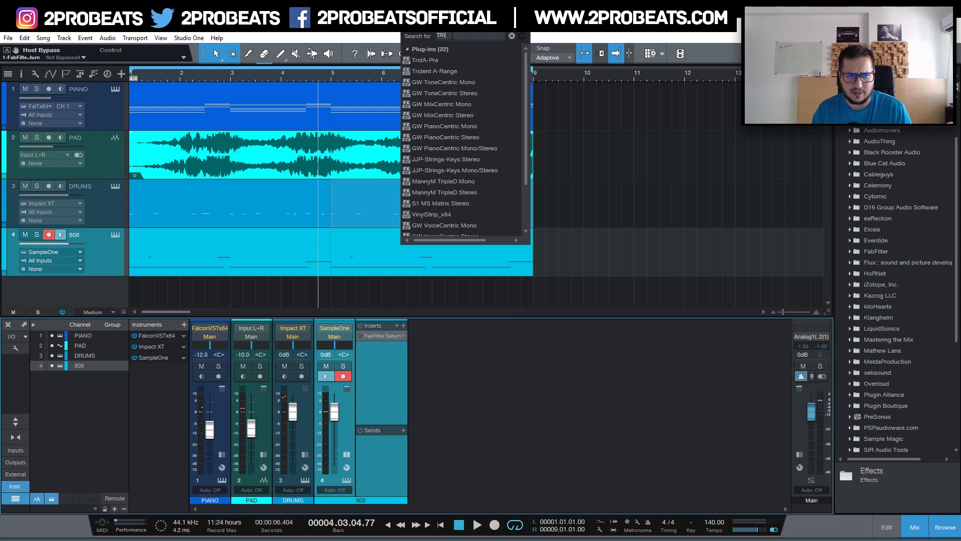
left_click_drag(465, 37, 349, 35)
type("KRU")
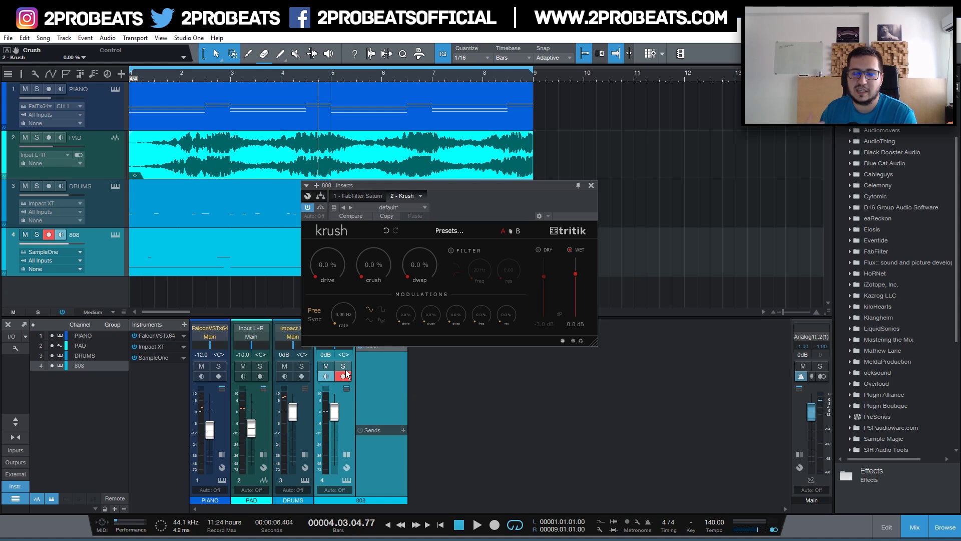
Solo the 808, start playback, and set Krush's drive to 70.4%, crush to 36.4% and dwsp to 15.2%
left_click(343, 376)
key("space")
left_click_drag(419, 264, 314, 291)
left_click_drag(415, 276, 365, 280)
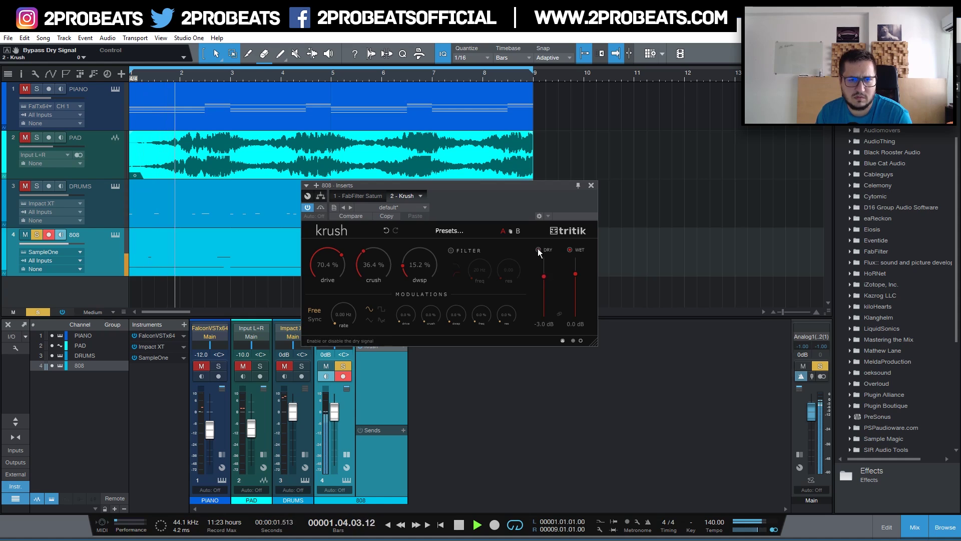
Set Krush's dwsp to 18.0%, enable its filter at 3849 Hz, and lower crush to 26.0%
left_click_drag(420, 264, 416, 314)
left_click(451, 250)
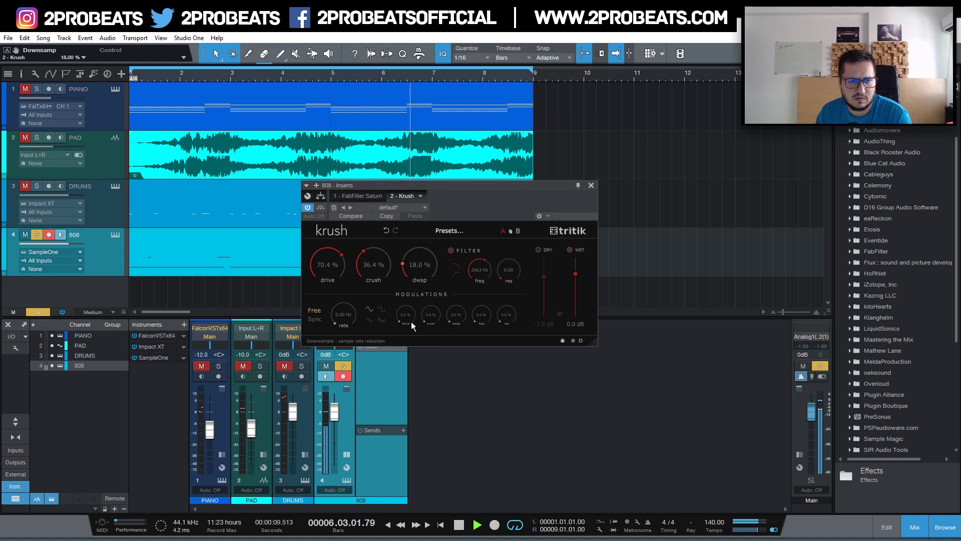
left_click_drag(472, 274, 474, 270)
left_click_drag(374, 265, 375, 287)
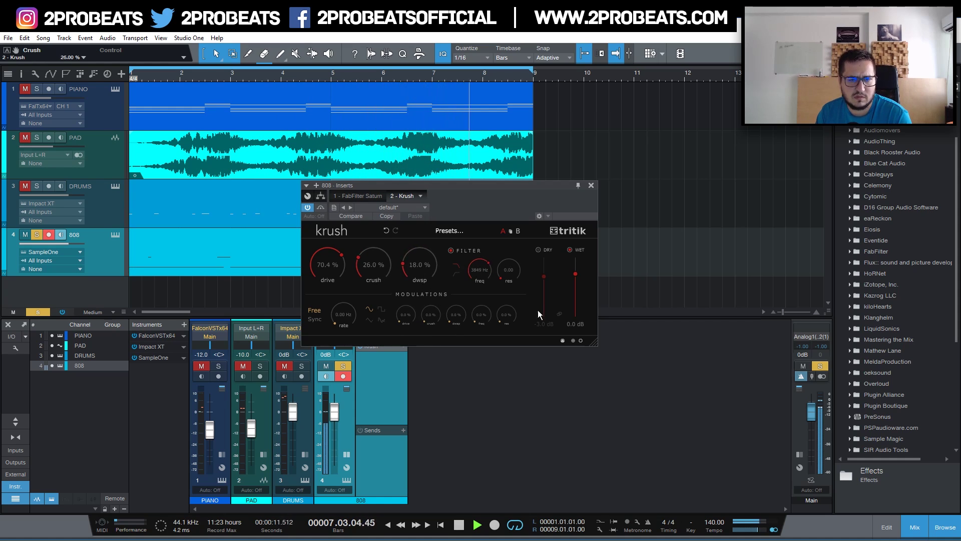
Blend Krush's dry signal at -0.8 dB with the wet signal at -7.0 dB, and raise the filter frequency to 5286 Hz
left_click(570, 251)
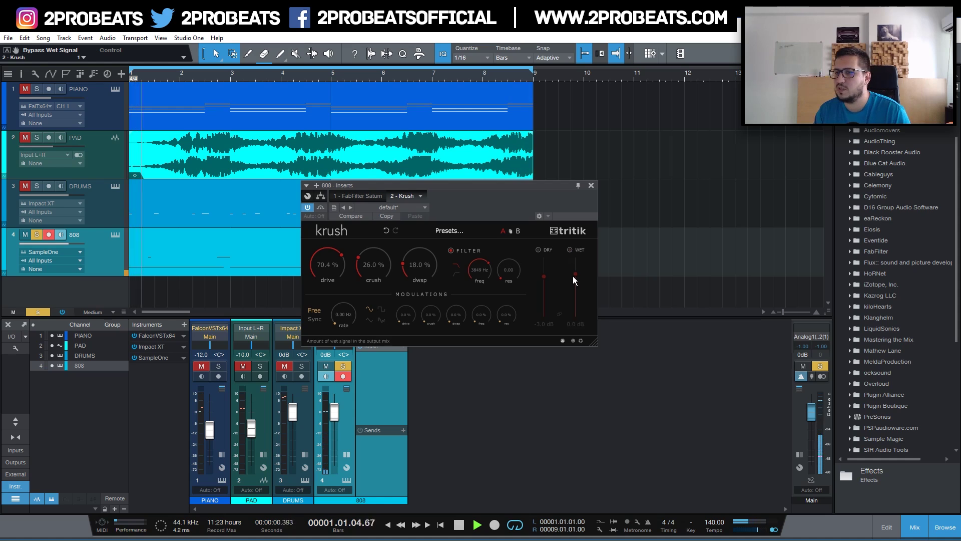
left_click_drag(575, 275, 545, 271)
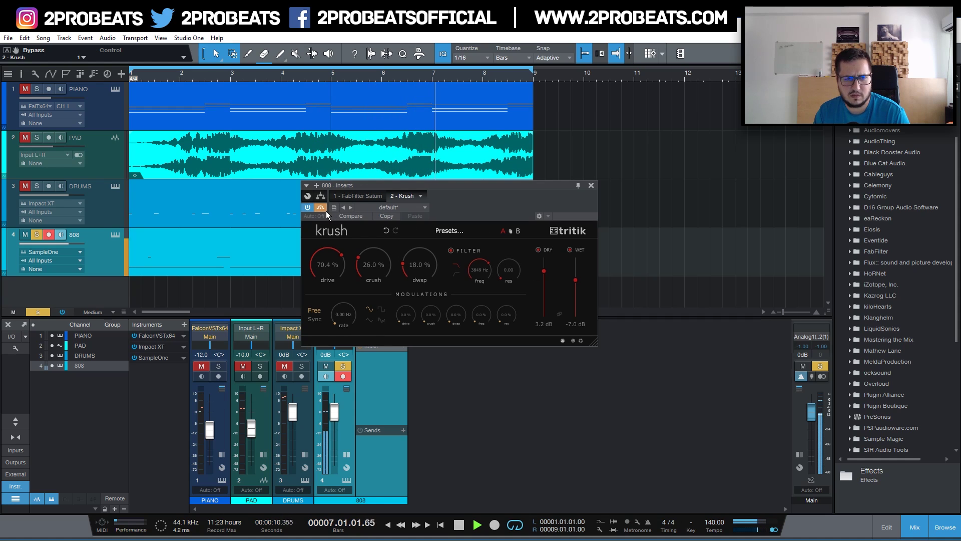
left_click_drag(542, 274, 542, 276)
left_click_drag(472, 271, 473, 253)
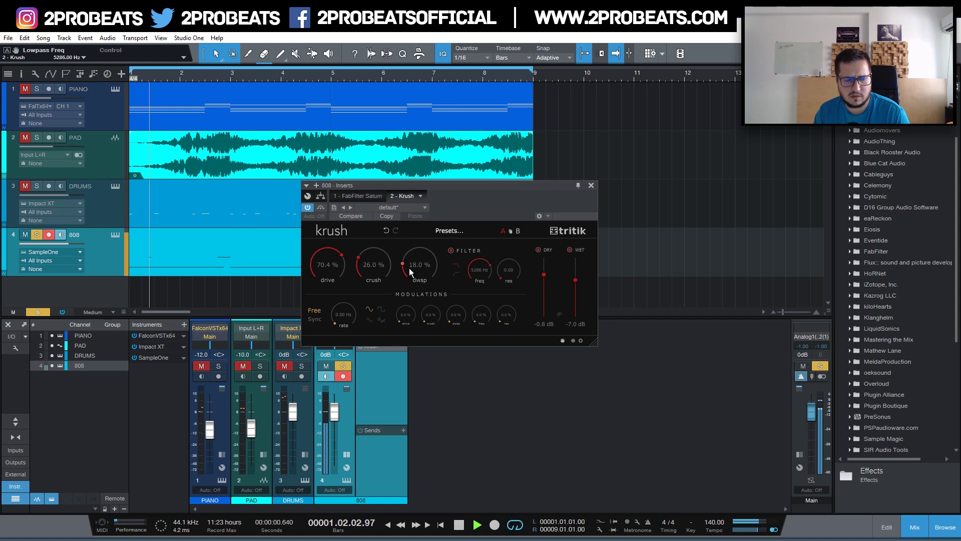
Toggle the drums' solo to hear the crushed 808 with and without the drums
left_click(37, 186)
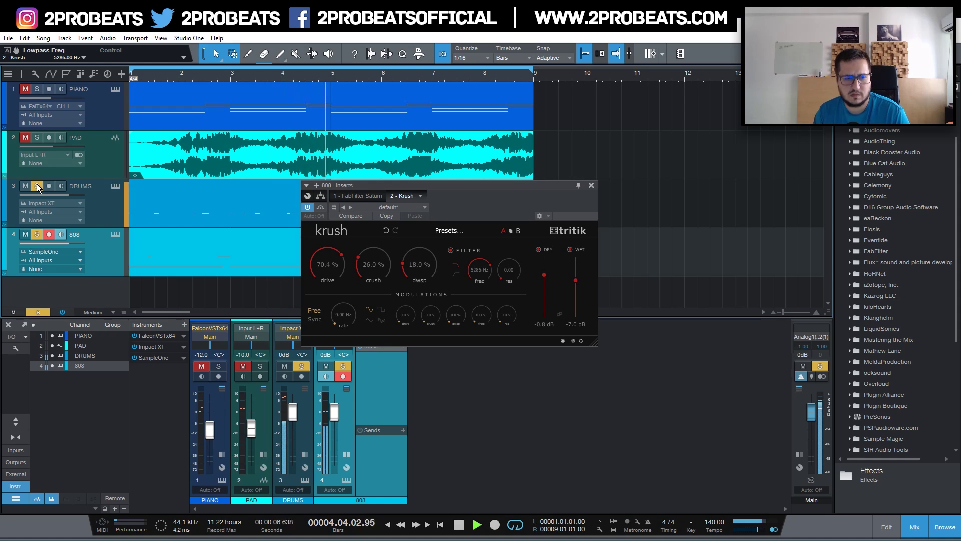
left_click(37, 186)
left_click(37, 186)
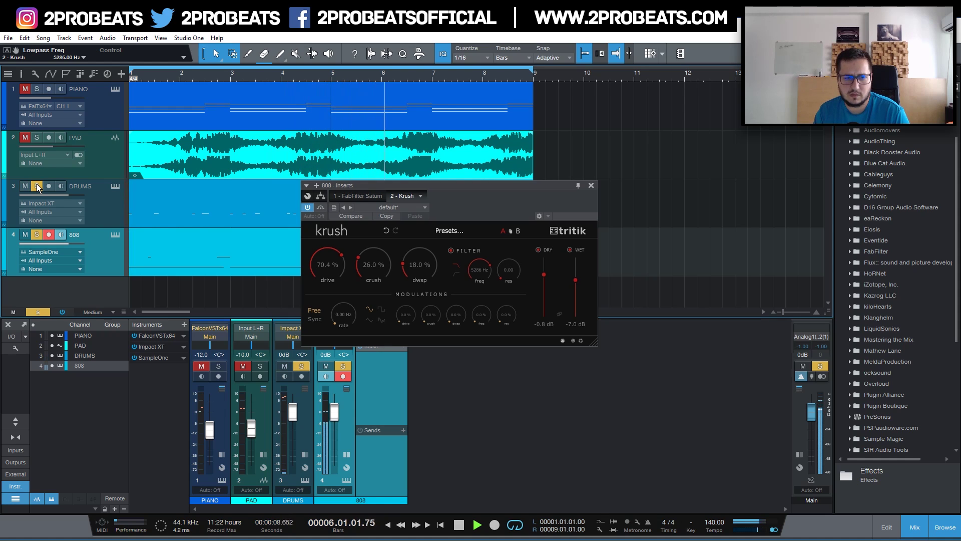
Insert Decapitator after Krush on the 808 channel and raise its drive while auditioning the 808
key("space")
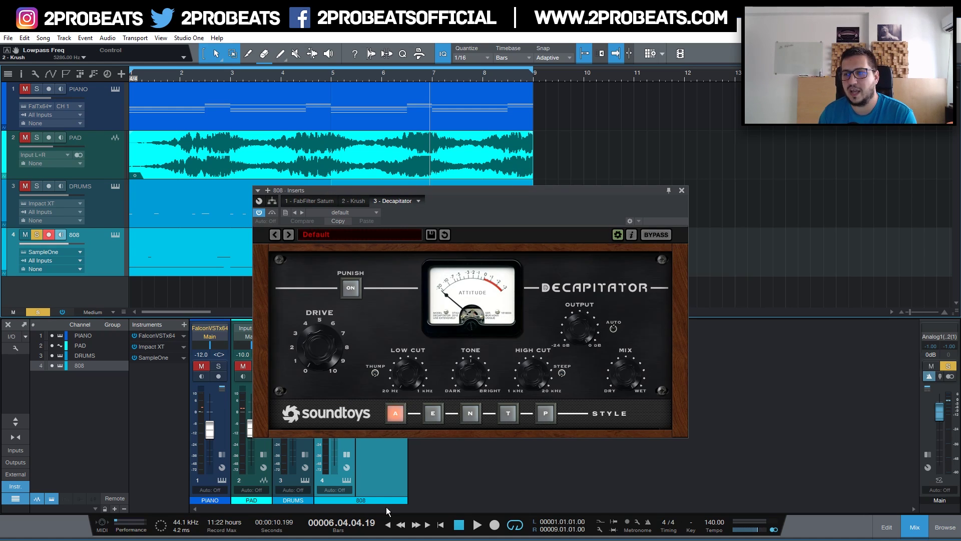
key("space")
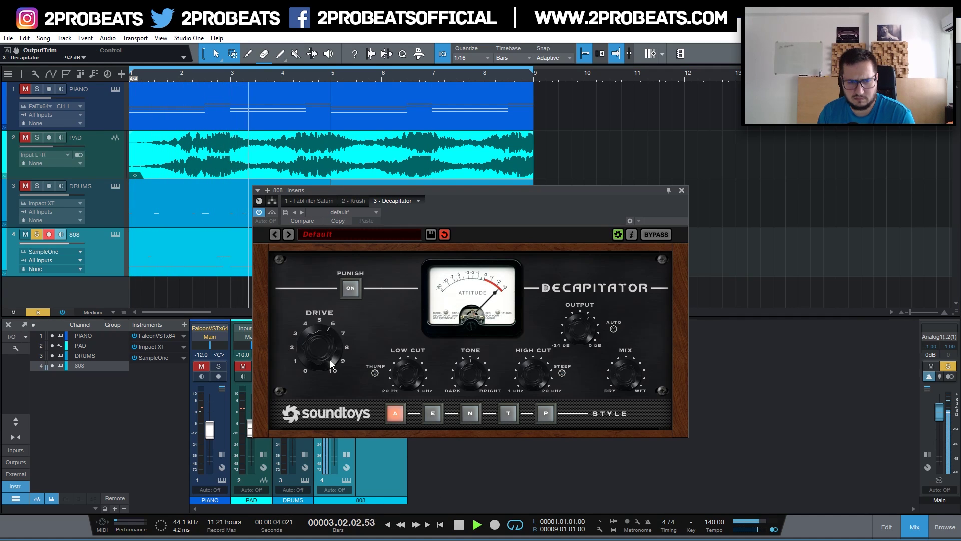
key("space")
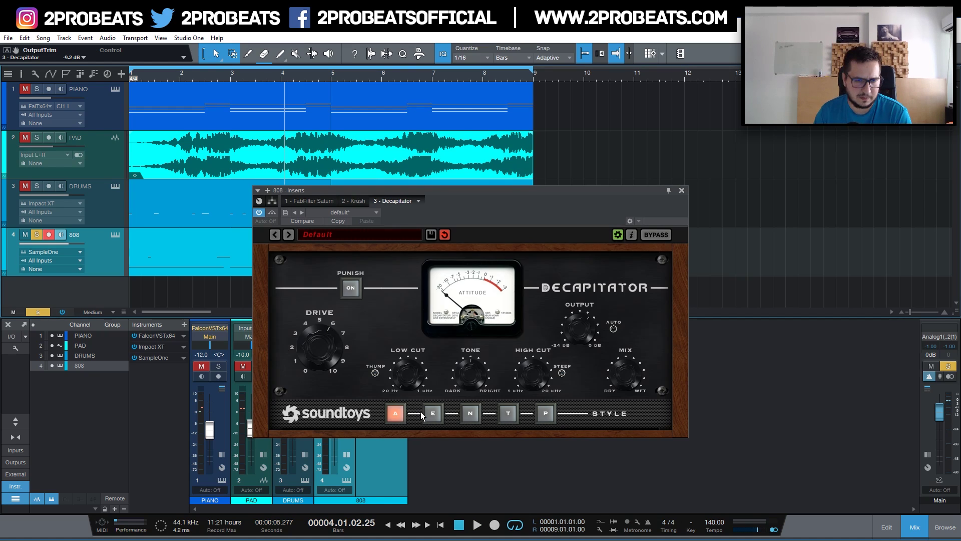
Audition Decapitator's E, N and T styles during playback and settle on style P
key("space")
left_click(434, 412)
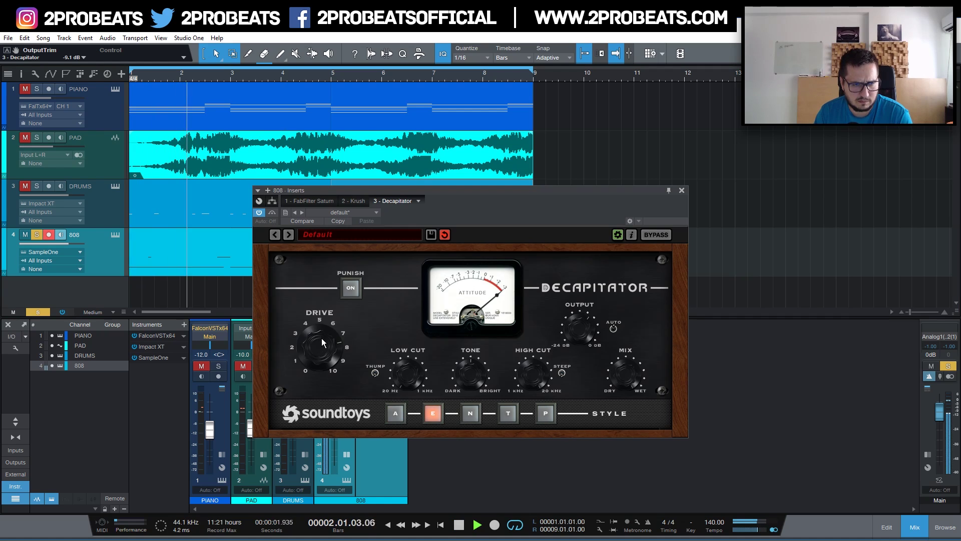
left_click(470, 414)
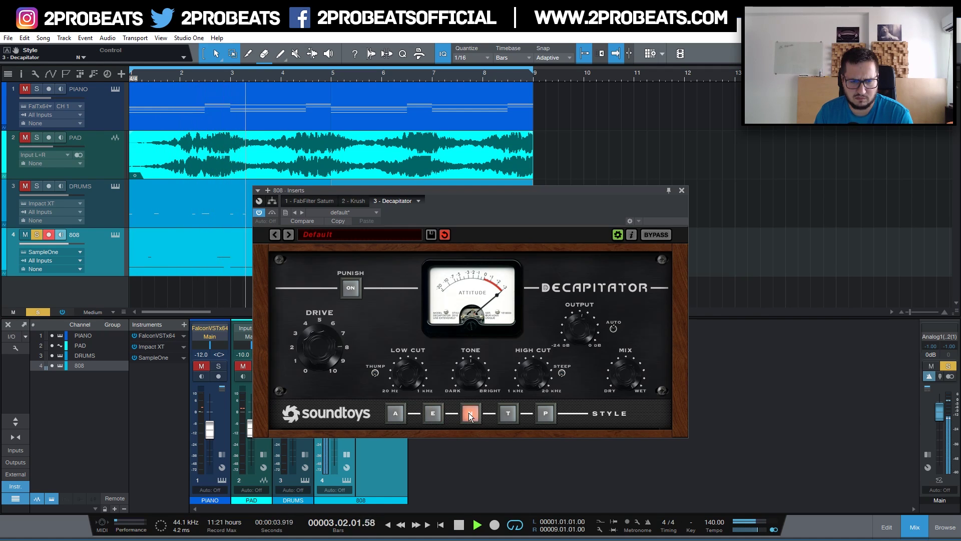
left_click(508, 416)
left_click(545, 413)
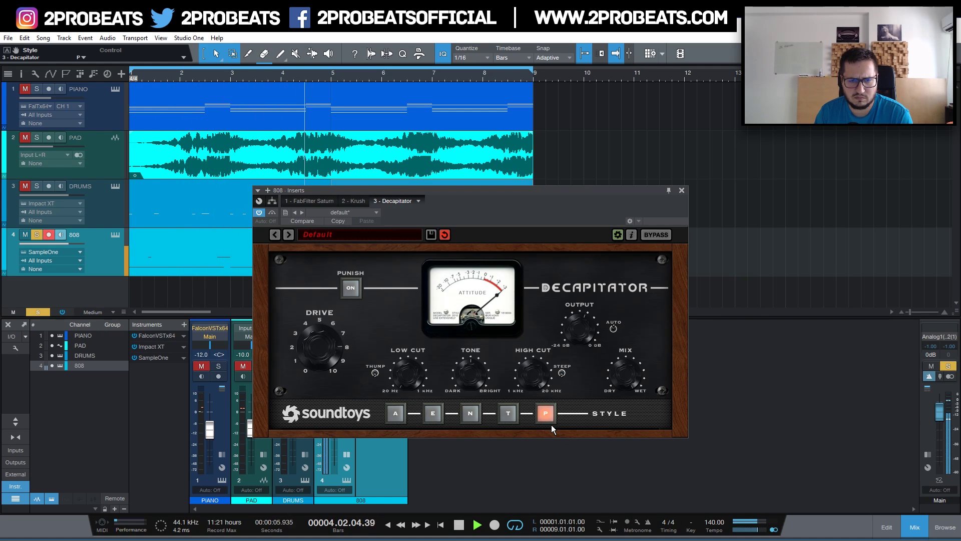
Turn on Decapitator's Punish mode and reduce the drive
mouse_move(322, 355)
left_mouse_down()
mouse_move(319, 340)
mouse_move(310, 366)
left_mouse_up()
left_click(350, 288)
left_click_drag(339, 312, 300, 396)
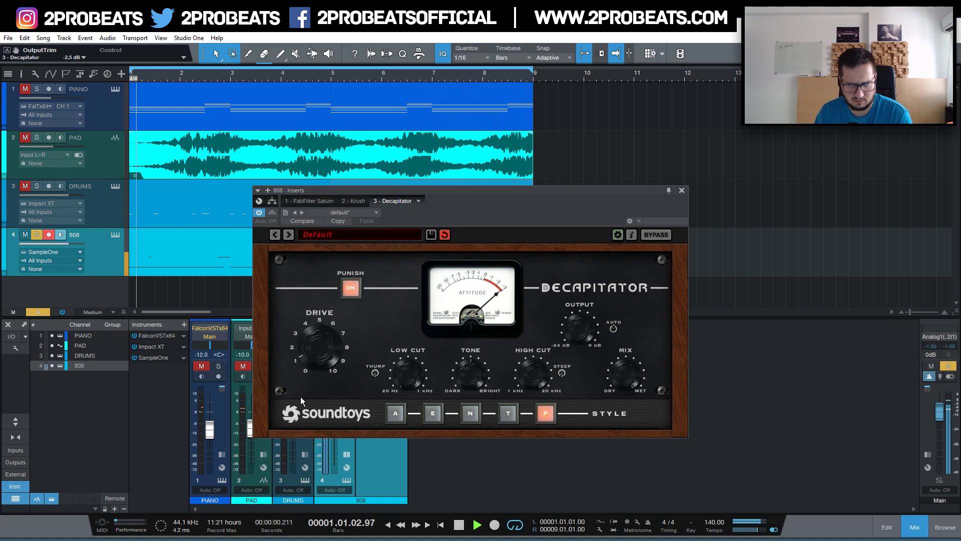
Compare Decapitator bypassed and active, and lower its output to match the levels
left_click(651, 234)
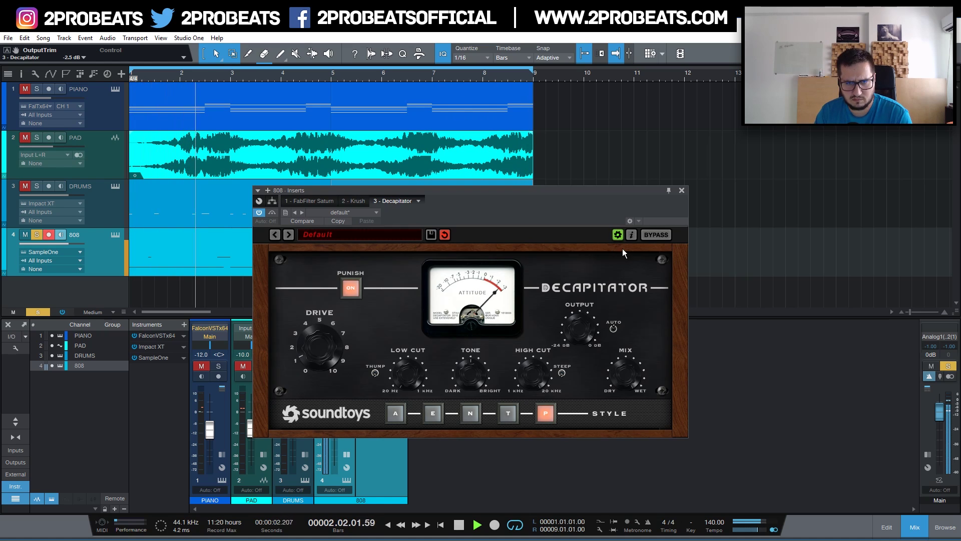
left_click(648, 233)
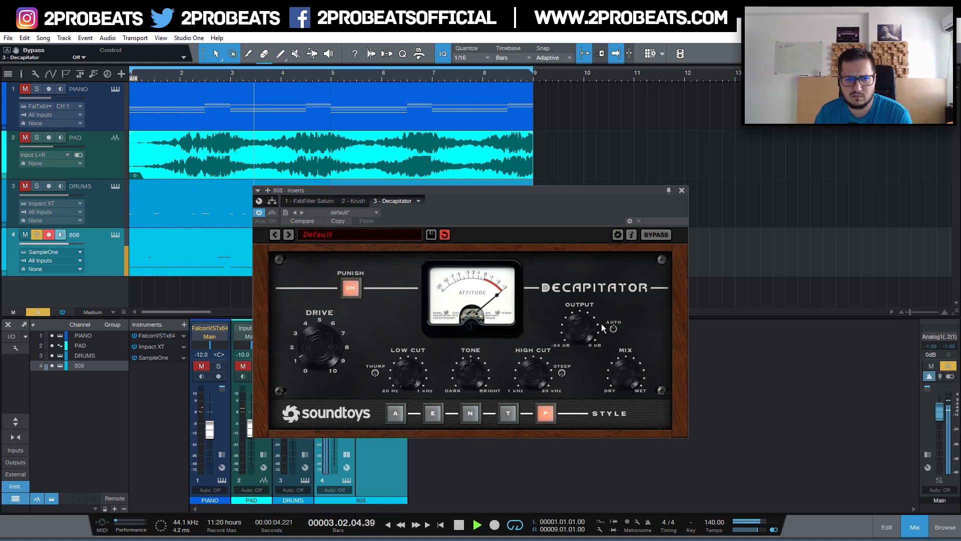
left_click_drag(581, 336, 572, 346)
left_click(656, 242)
Toggle the drums' solo to check the distorted 808 against the drums, and close Decapitator
left_click(34, 187)
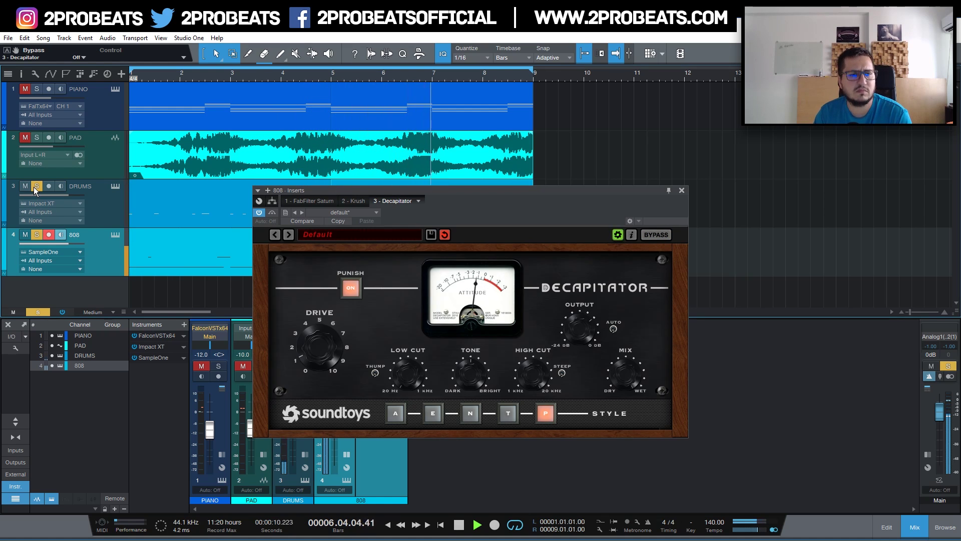
left_click(35, 187)
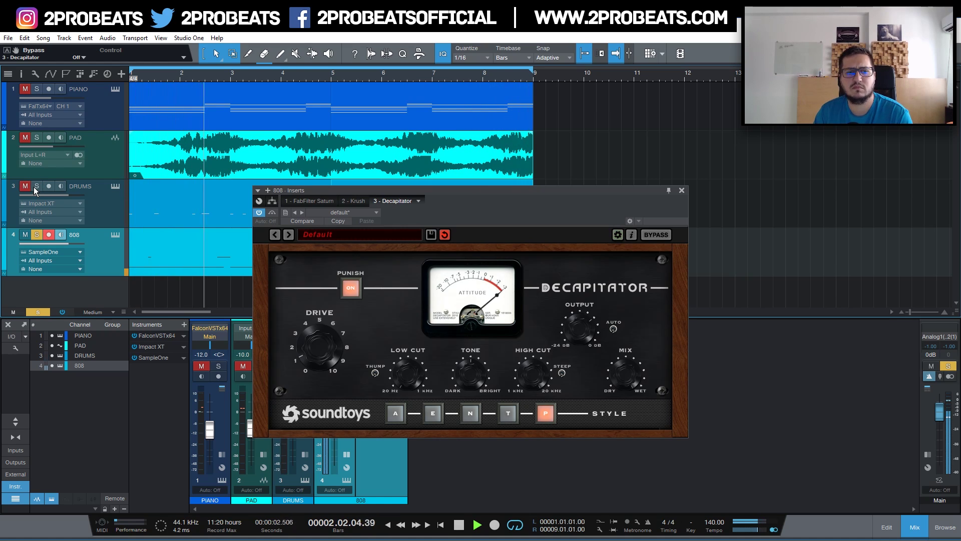
left_click(34, 187)
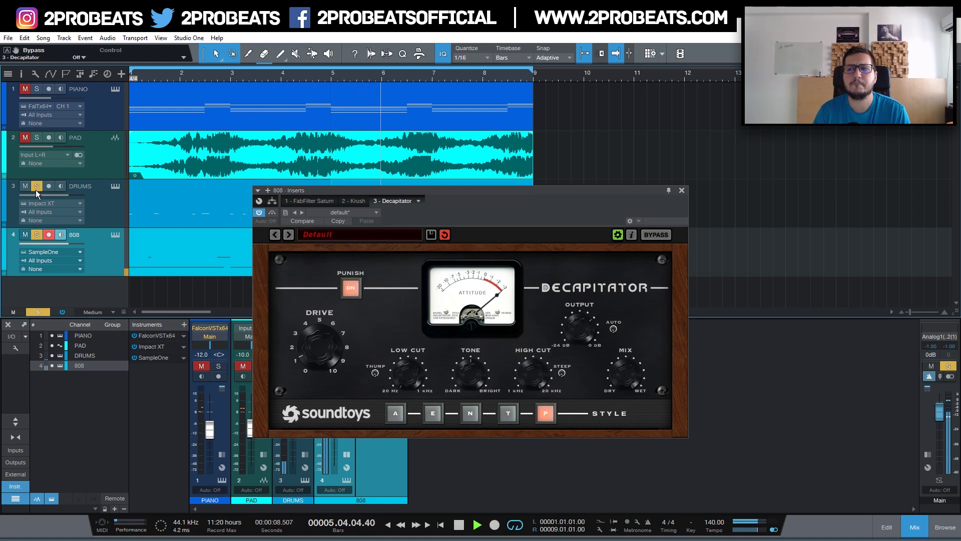
left_click(681, 190)
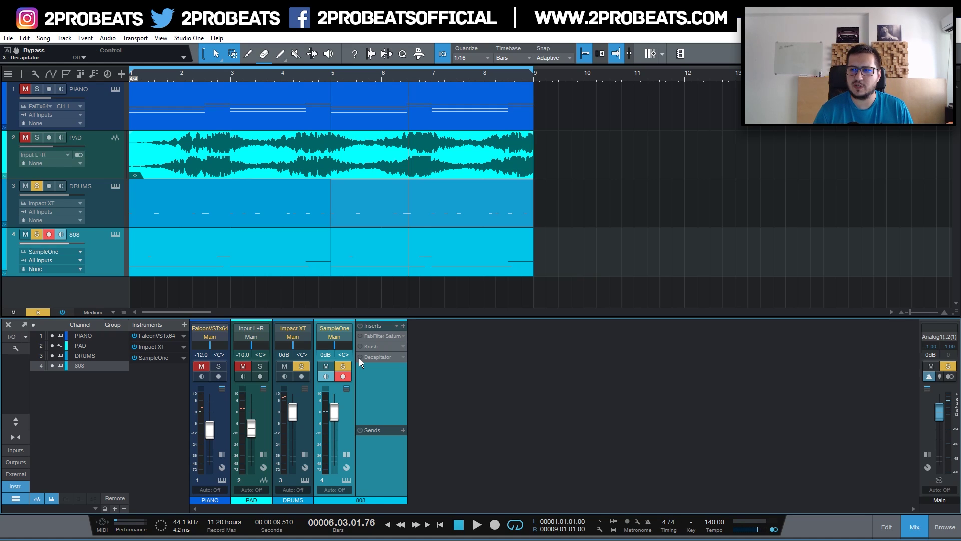
Insert the CLA-2A Stereo compressor after Decapitator on the 808 channel and start playback
left_click(404, 326)
left_click(437, 70)
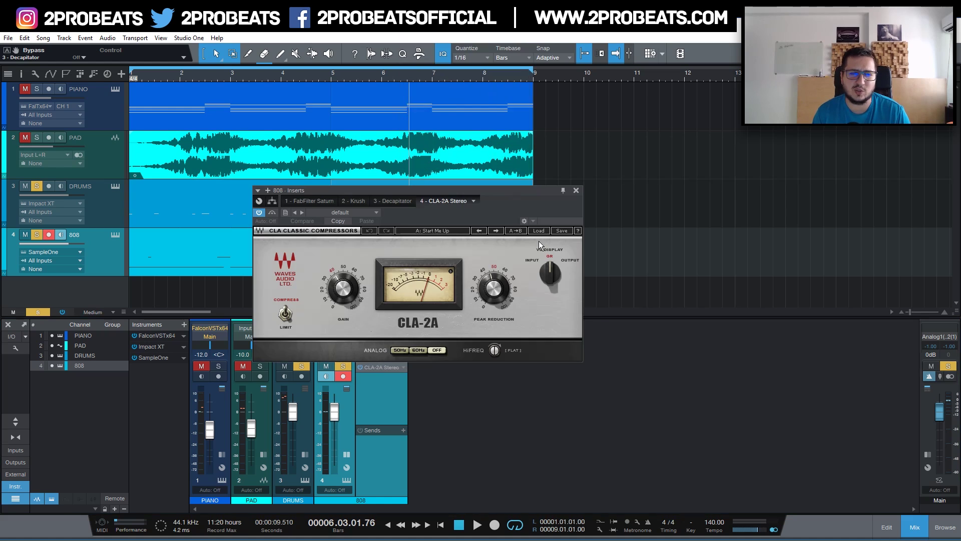
key("space")
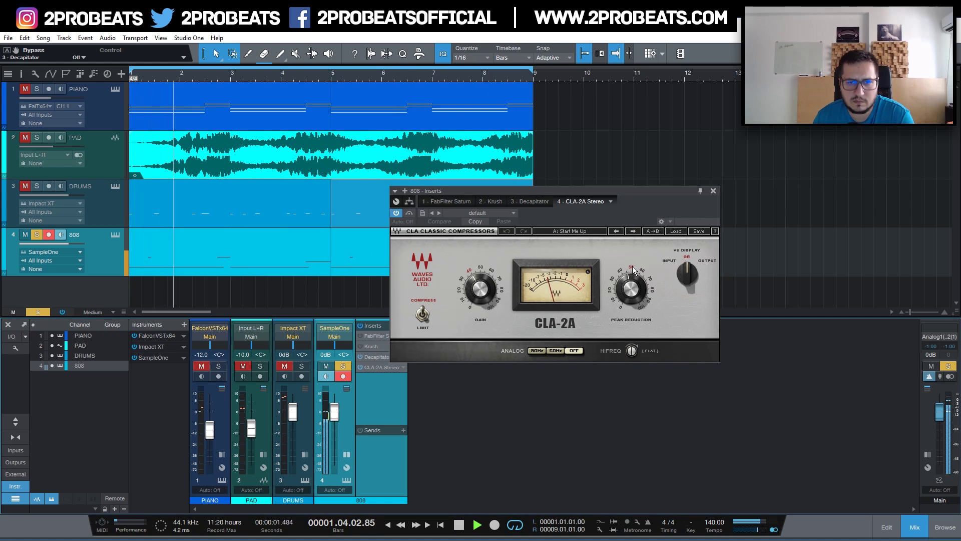
Try CLA-2A peak reductions of 30, 40 and 43, and settle on 45
left_click_drag(629, 293, 625, 326)
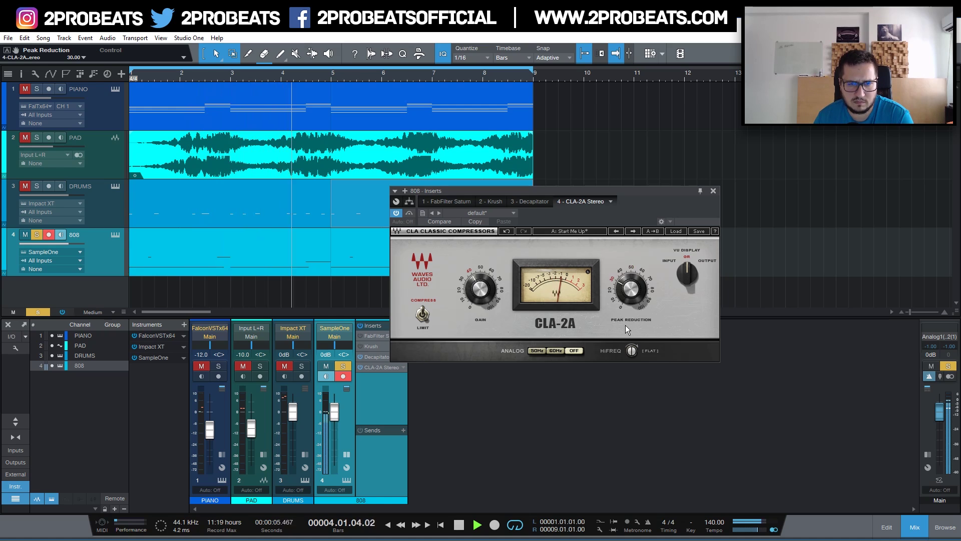
left_click_drag(628, 299, 614, 293)
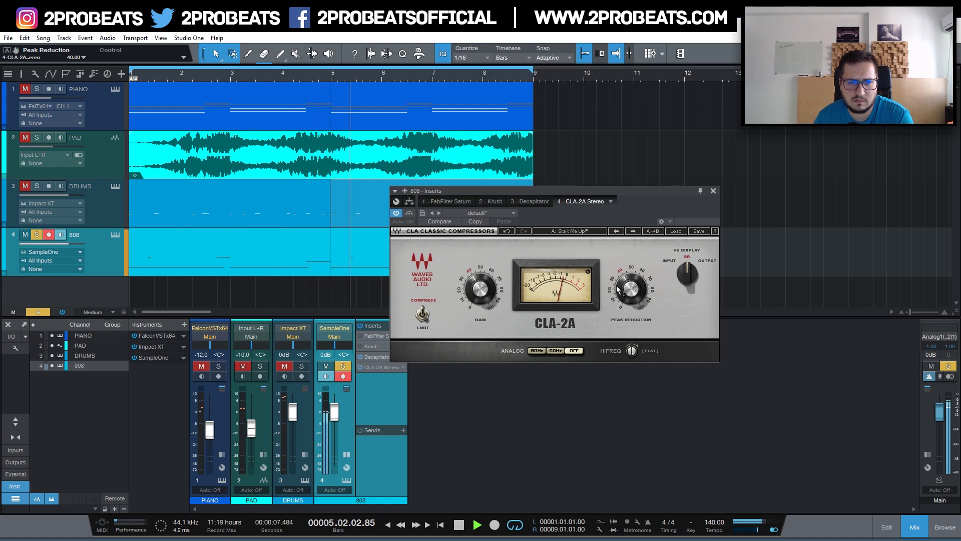
mouse_move(630, 293)
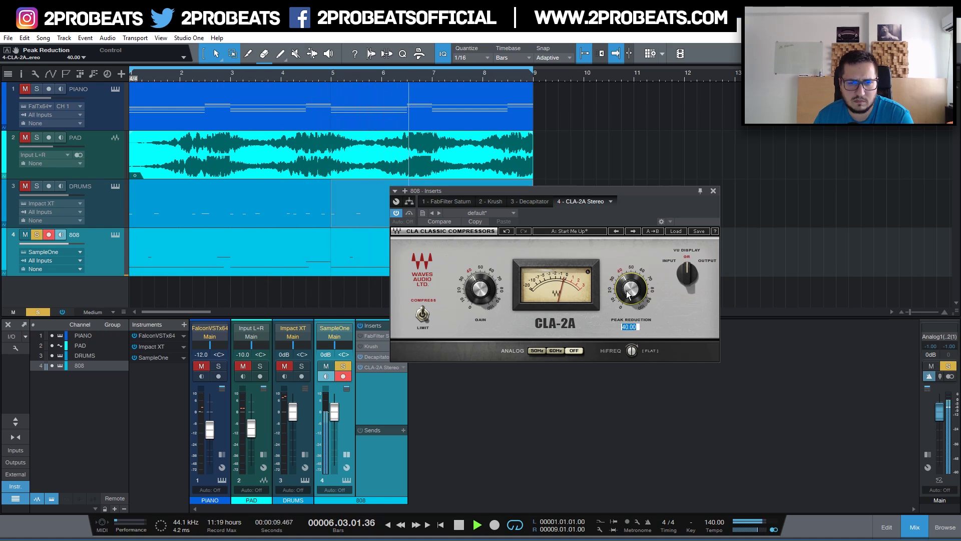
type("43")
key("Return")
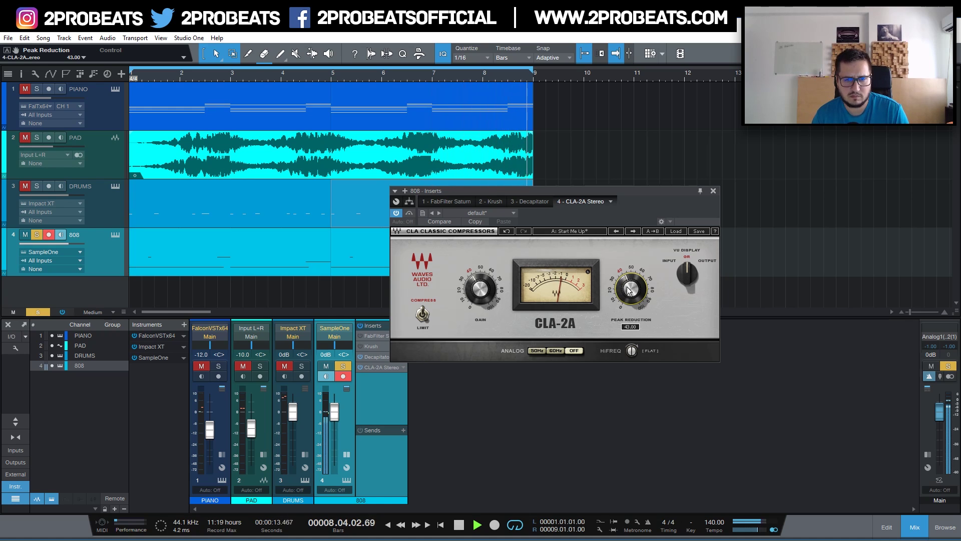
type("45")
key("Return")
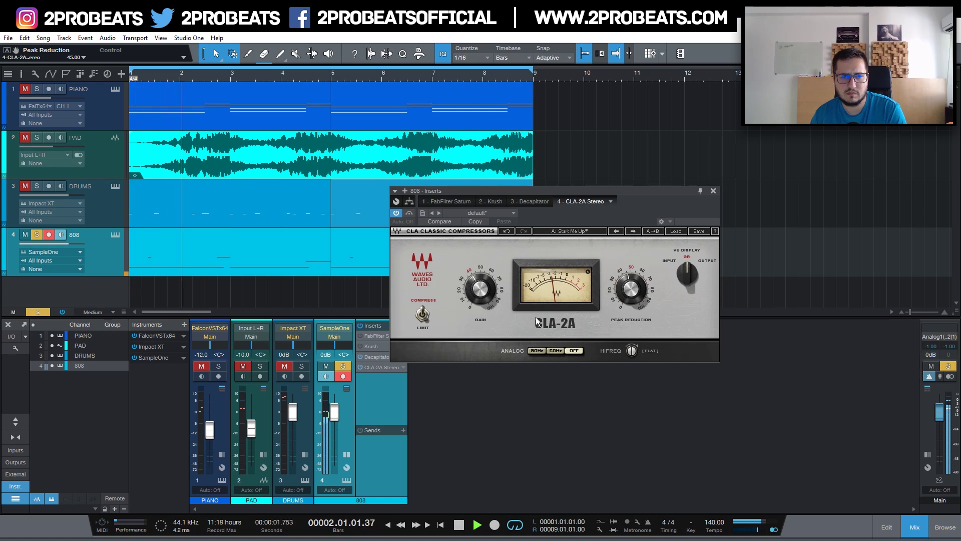
Fine-tune the CLA-2A's gain and compare the 808 with the compressor bypassed and active
mouse_move(487, 293)
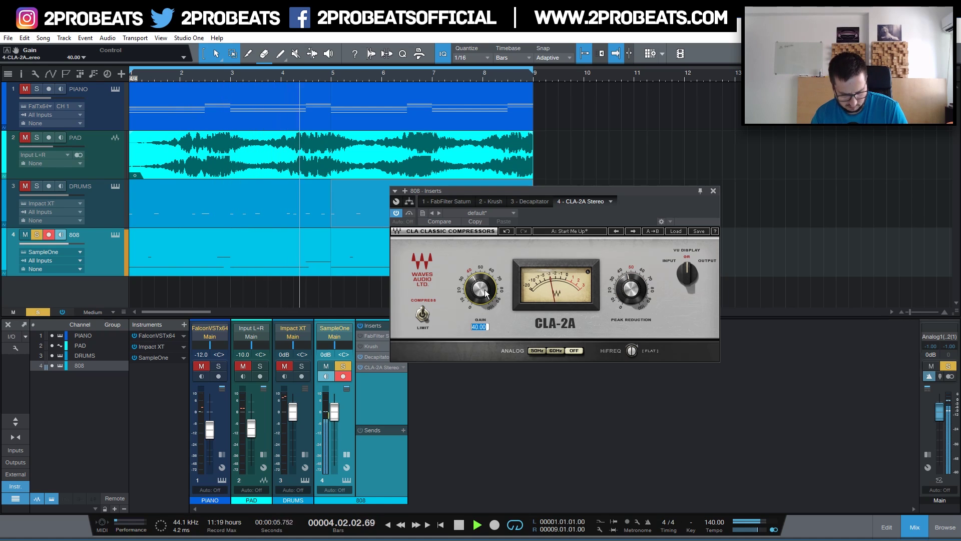
scroll(484, 290, "down", 5)
left_click(409, 221)
left_click(408, 216)
left_click(409, 215)
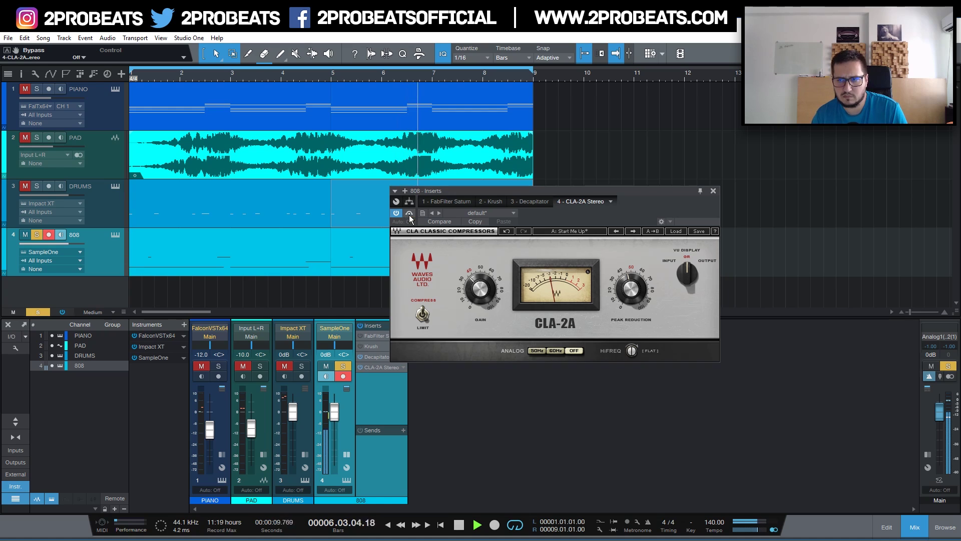
Solo the drums, compare the 808 against them with the CLA-2A bypassed and active, and close the compressor
left_click(301, 366)
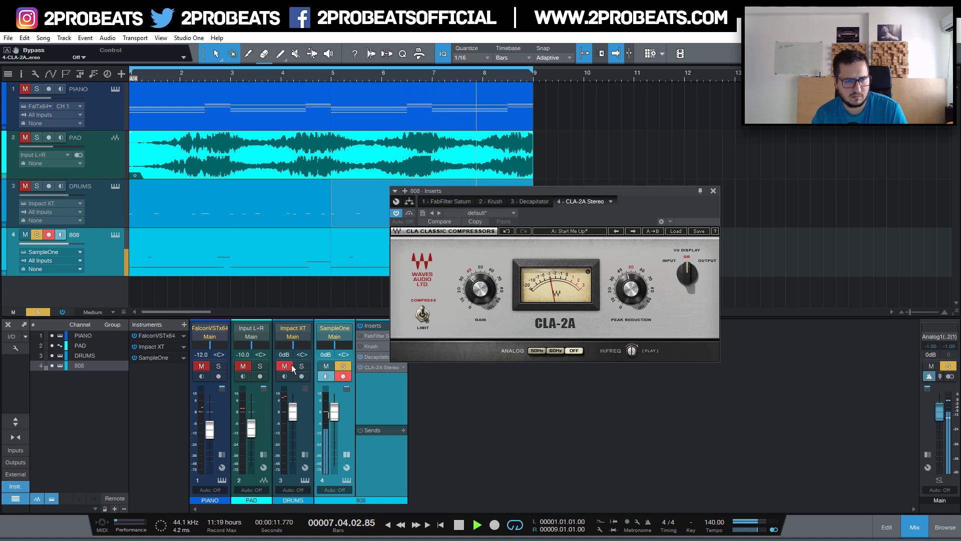
left_click(409, 214)
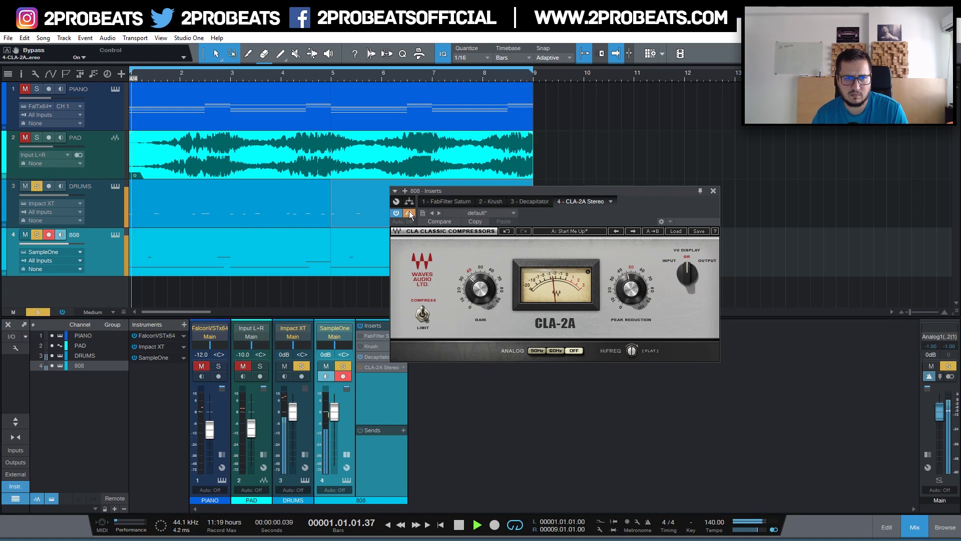
left_click(409, 213)
key("space")
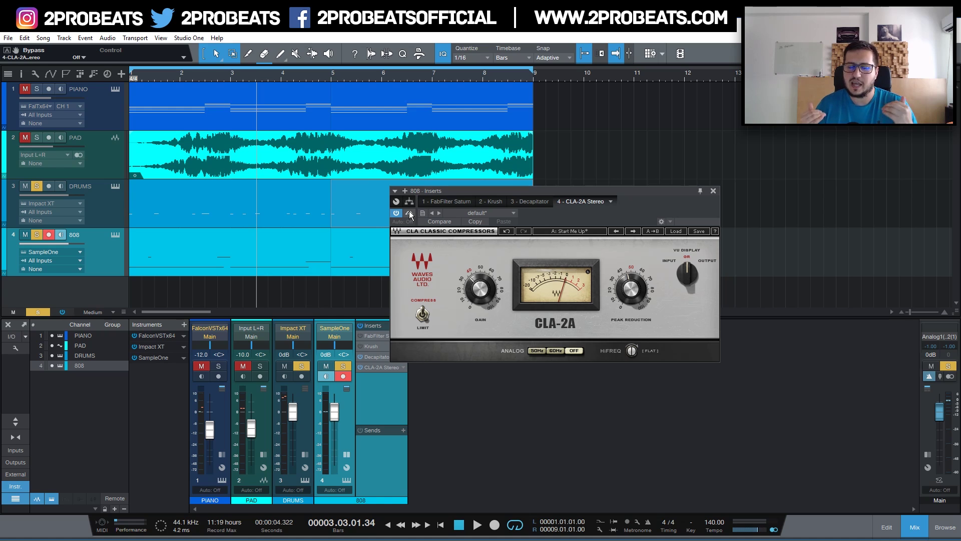
left_click(713, 191)
Insert TDR Limiter 6 GE from the Tokyo Dawn Labs effects after the CLA-2A on the 808 channel
key("F5")
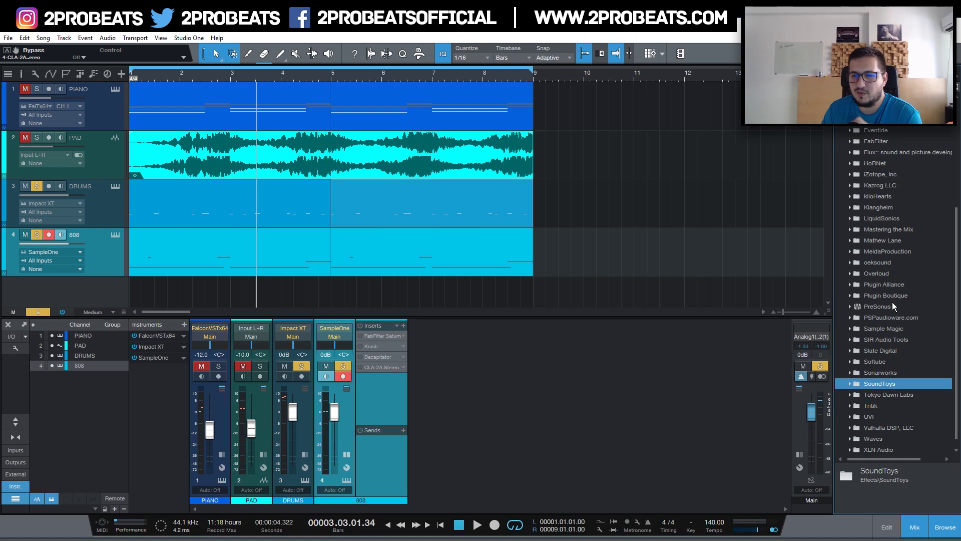
double_click(881, 394)
left_click_drag(912, 290, 381, 378)
left_click_drag(701, 202, 437, 149)
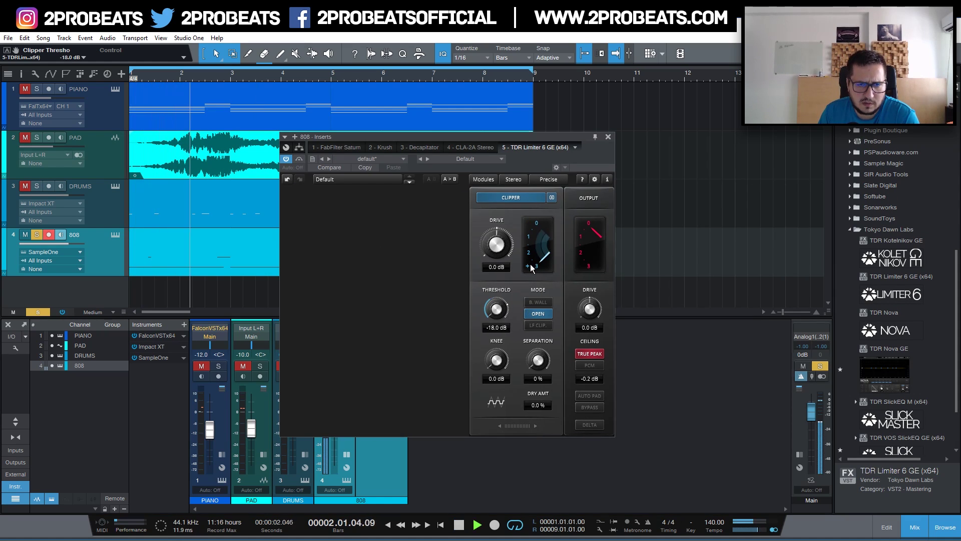
Set the limiter's clipper to Open mode with a -18 dB threshold and 5.6 dB knee, and its output drive to 17.9 dB
left_click(526, 268)
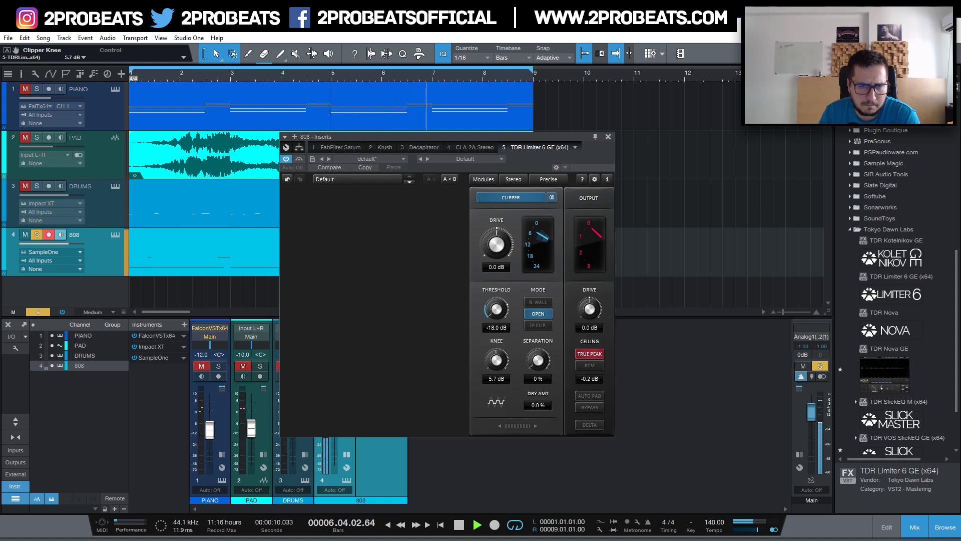
left_click(538, 302)
left_click(538, 313)
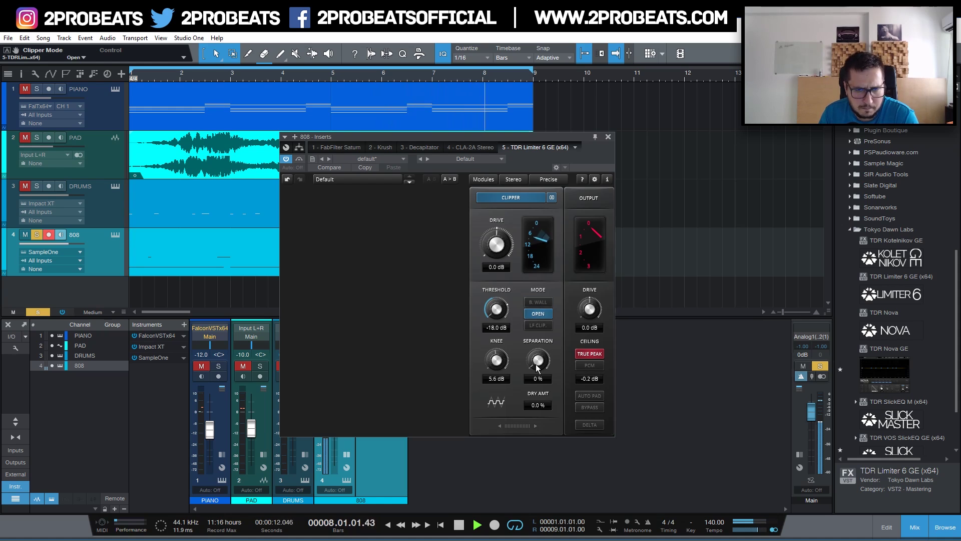
left_click_drag(537, 364, 537, 420)
left_click_drag(596, 313, 595, 233)
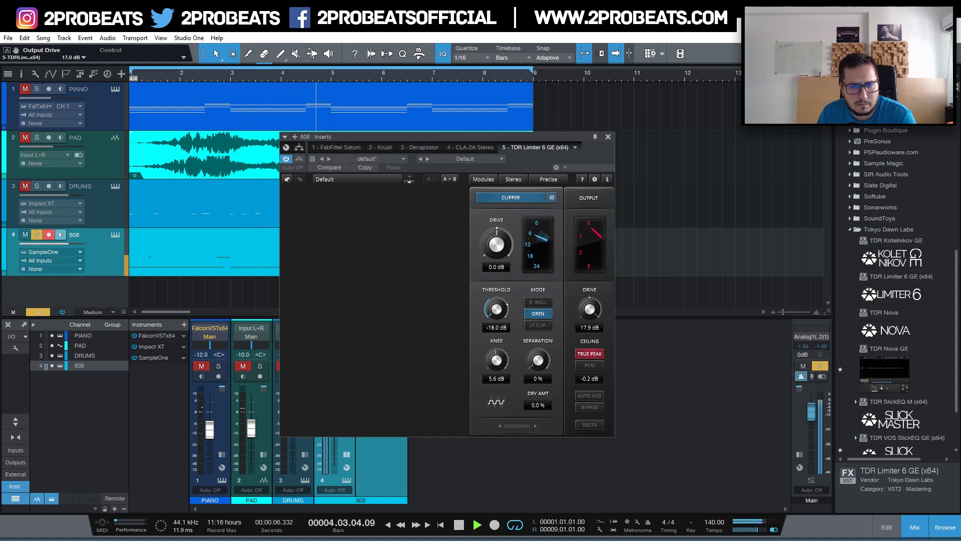
Compare the 808 with the limiter bypassed and active while lowering its output drive in stages to 8.3 dB
left_click(288, 158)
left_click(288, 158)
left_click_drag(589, 309, 589, 315)
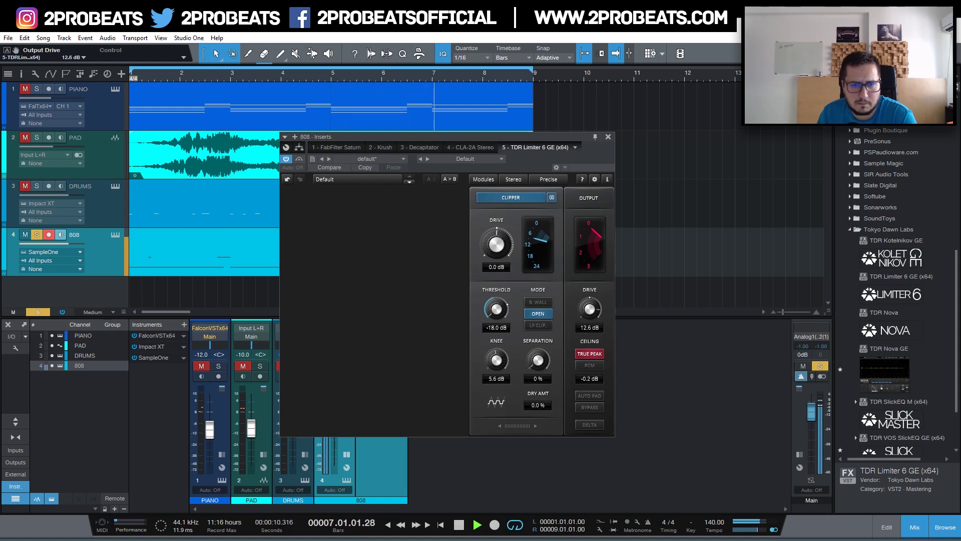
left_click(300, 159)
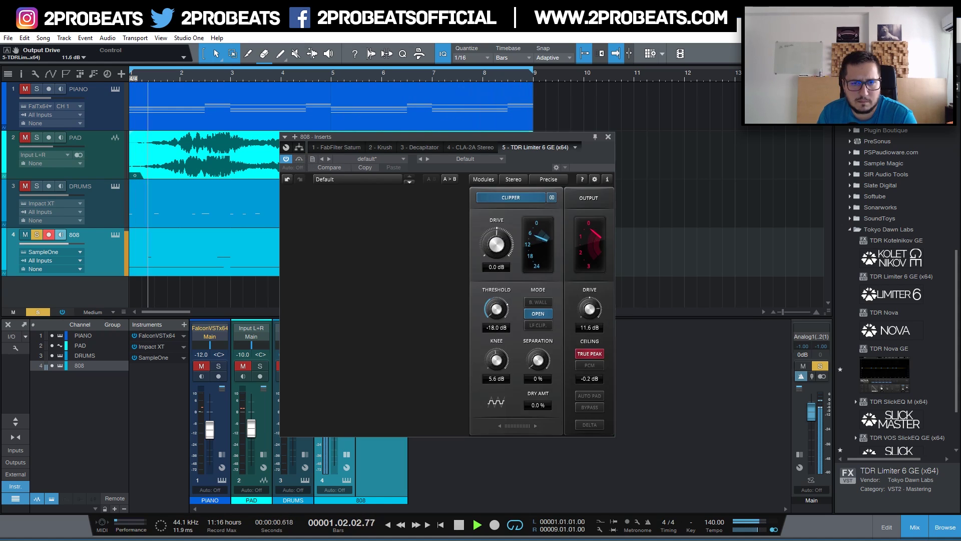
left_click(300, 160)
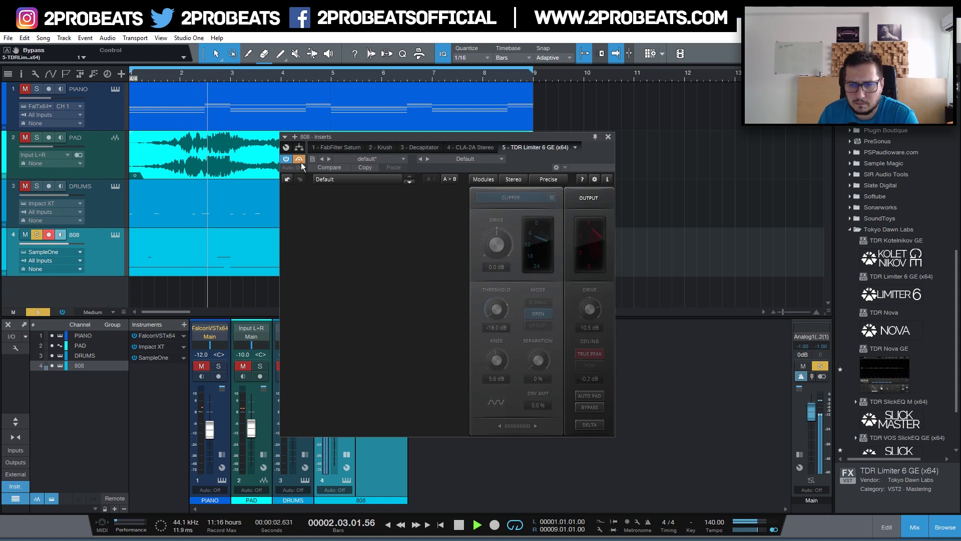
left_click(300, 159)
left_click_drag(589, 309, 589, 314)
left_click(300, 159)
left_click(300, 159)
Audition the 808 with the drums, pad and piano, raise the limiter's output drive to 11.2 dB, and close it
left_click(36, 187)
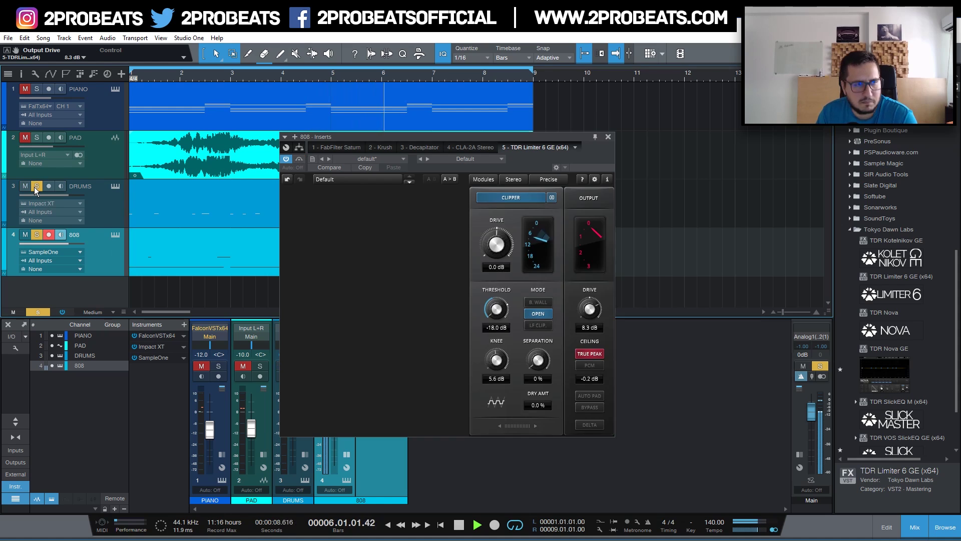
left_click(35, 138)
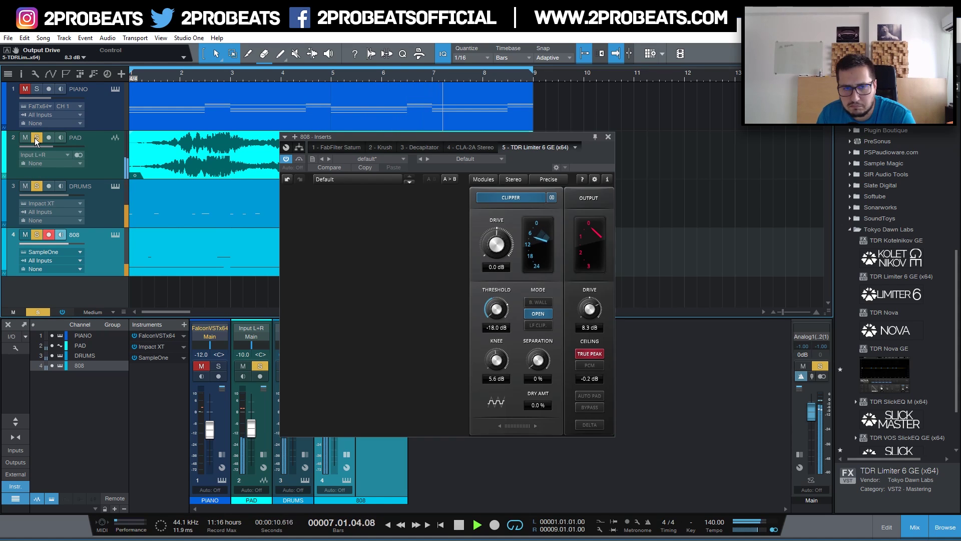
left_click_drag(586, 314, 582, 270)
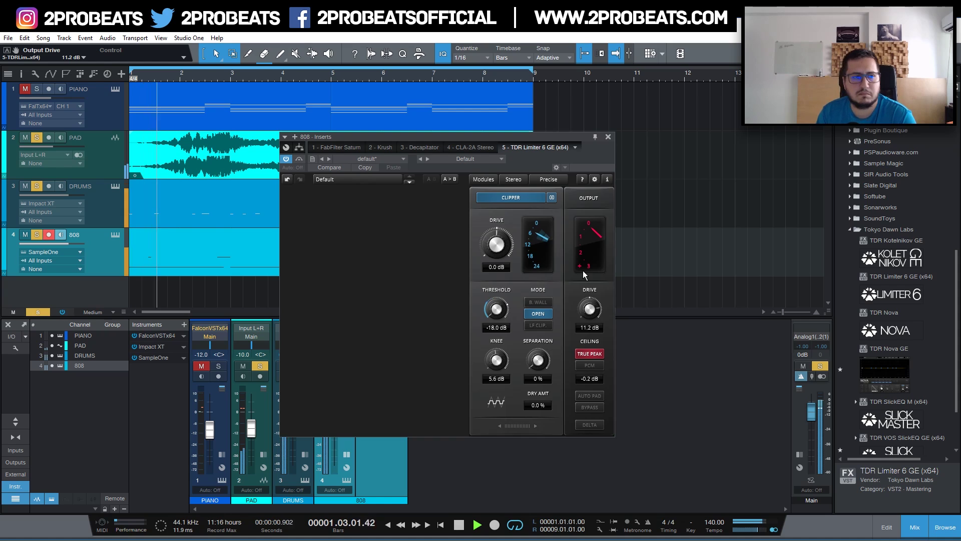
left_click(36, 137)
left_click(33, 92)
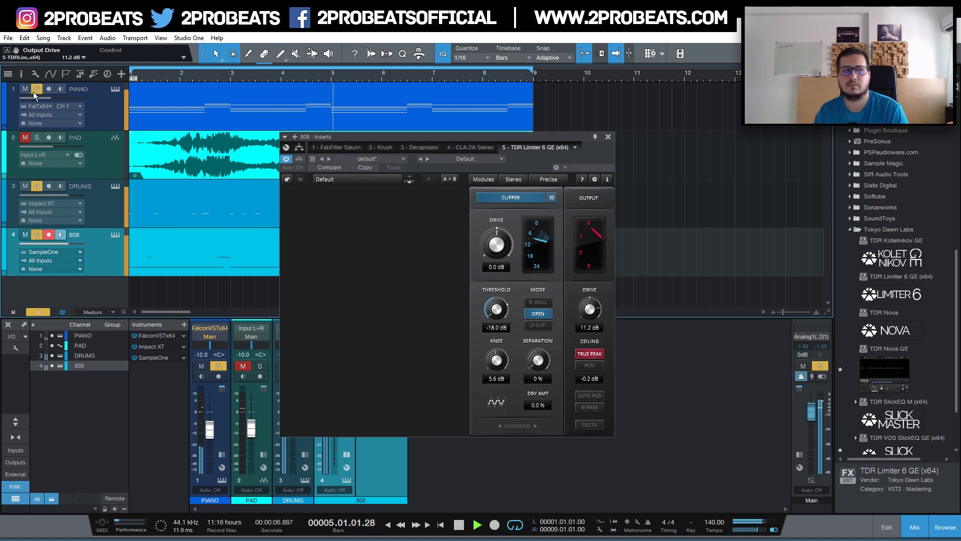
left_click(33, 92)
key("space")
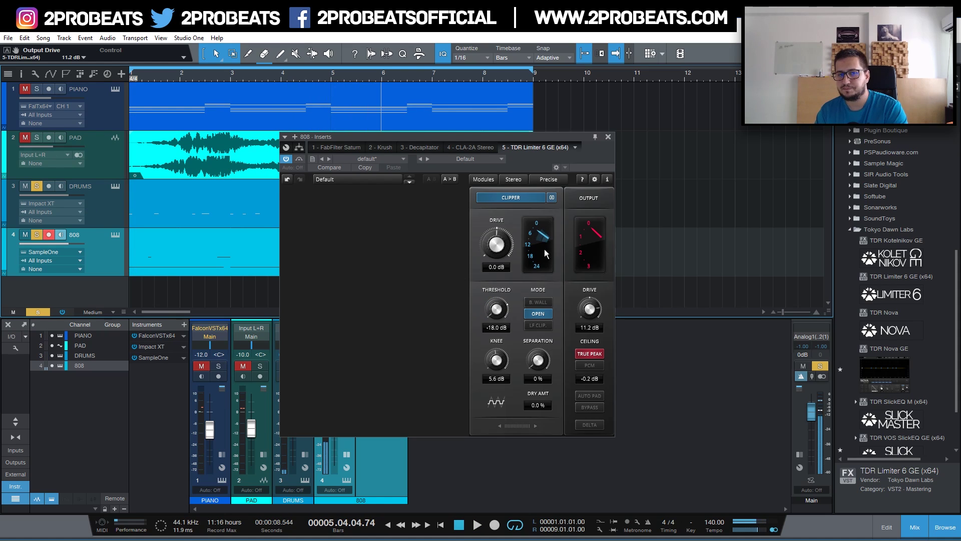
left_click(608, 138)
Insert Ozone 8 Imager after the limiter on the 808 channel and enable Stereoize
double_click(877, 229)
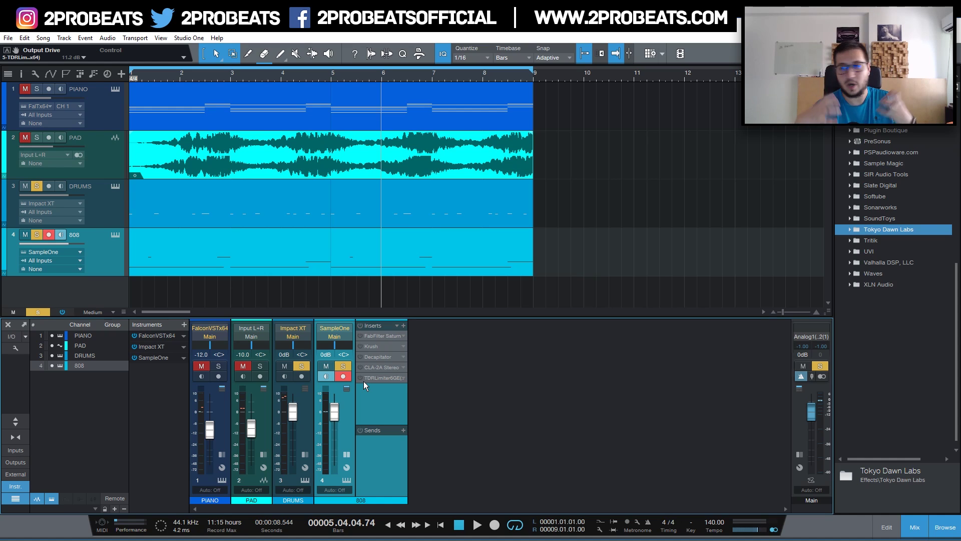
scroll(879, 308, "up", 4)
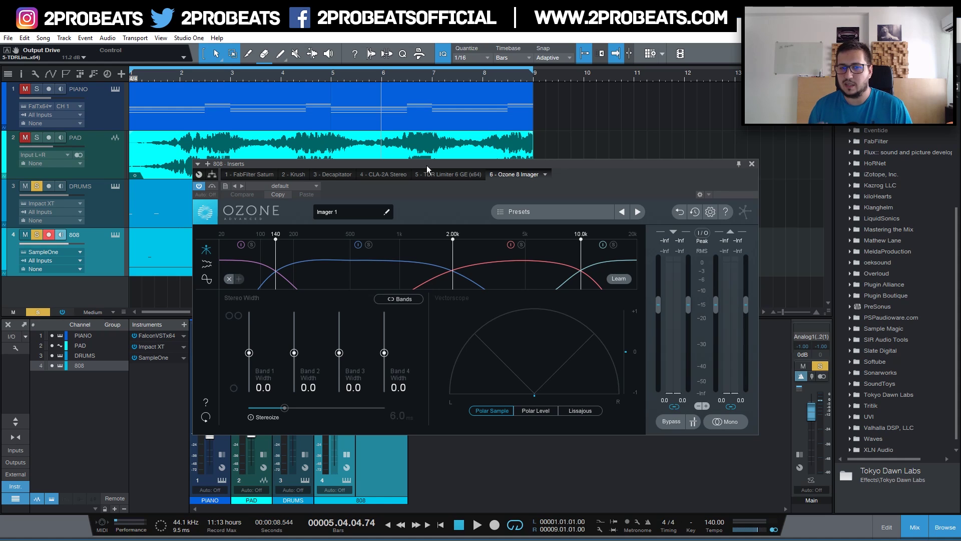
left_click_drag(427, 165, 358, 159)
left_click(182, 411)
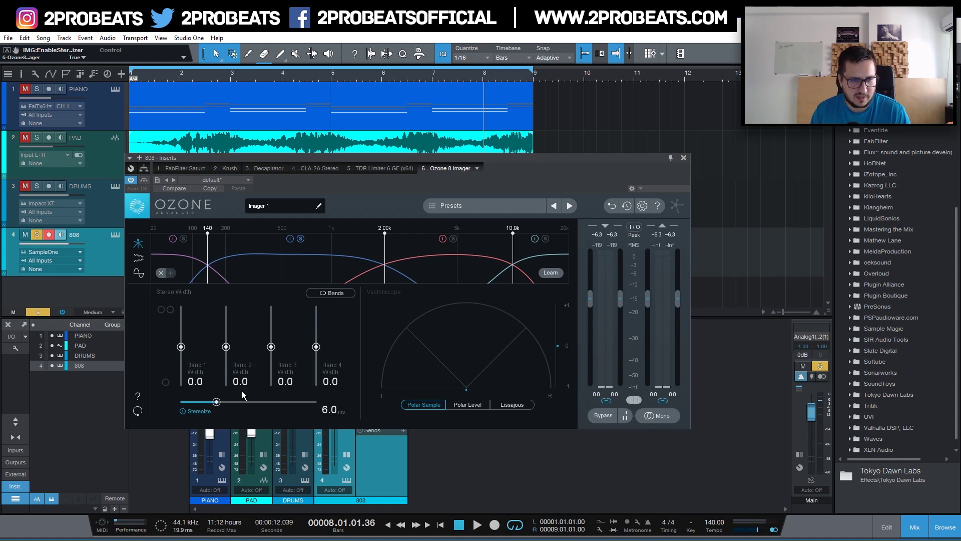
Set the Imager's stereo widths to -41.8, 89.9, 50.6 and -35.4 for bands 1 to 4 during playback
key("space")
left_click_drag(225, 346, 229, 317)
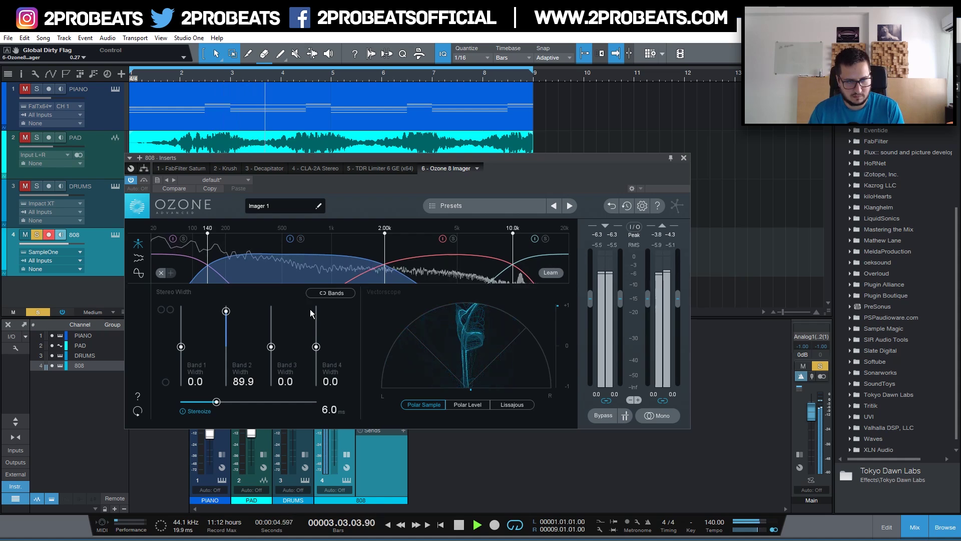
left_click_drag(270, 347, 275, 319)
left_click_drag(316, 346, 325, 370)
left_click_drag(180, 346, 188, 367)
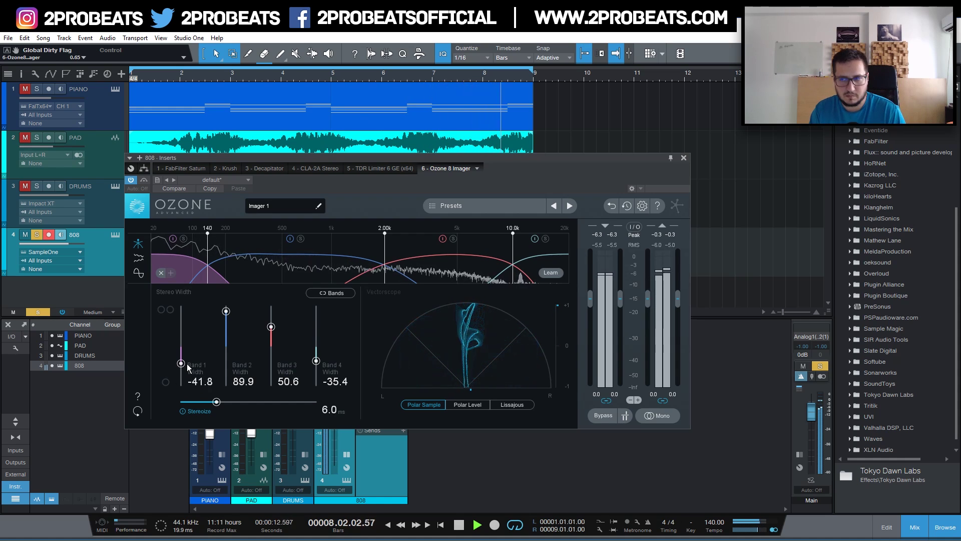
Compare the Imager bypassed and active, reduce the Band 2 width to 40.5, and check the 808 with the drums soloed
left_click(144, 180)
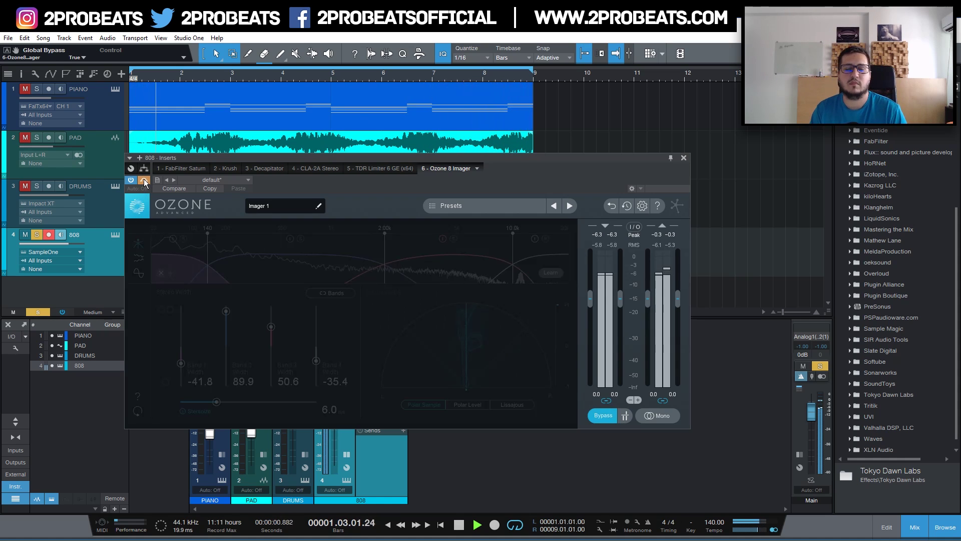
left_click(144, 179)
left_click_drag(226, 311, 225, 330)
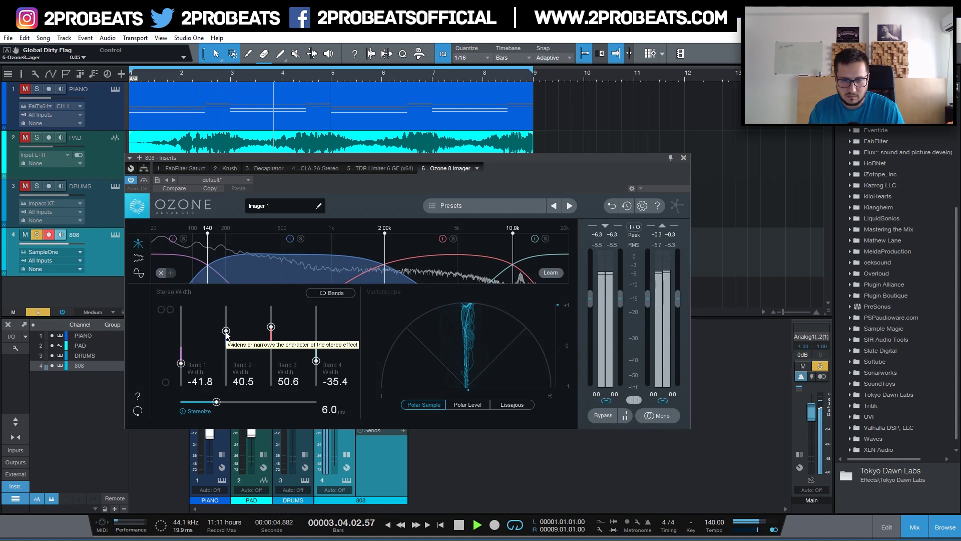
left_click(36, 186)
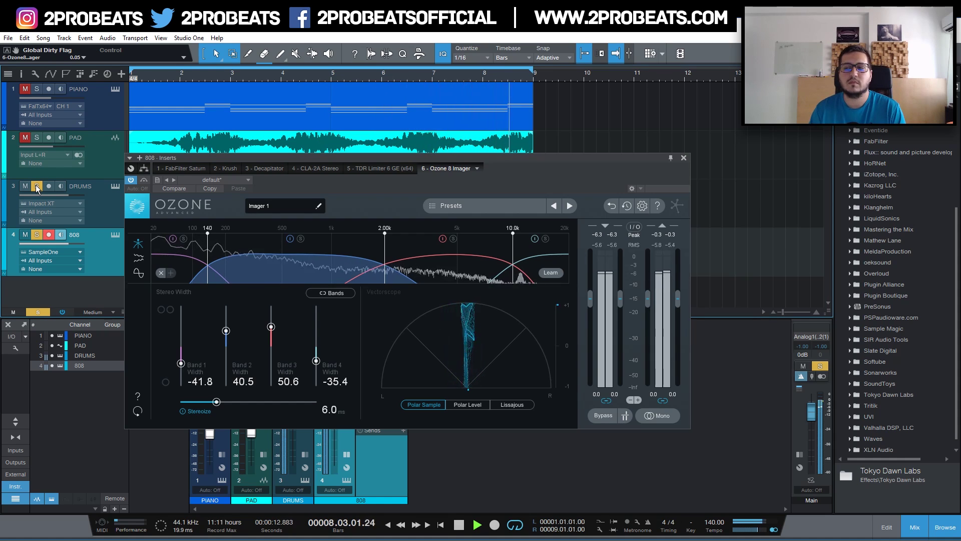
key("space")
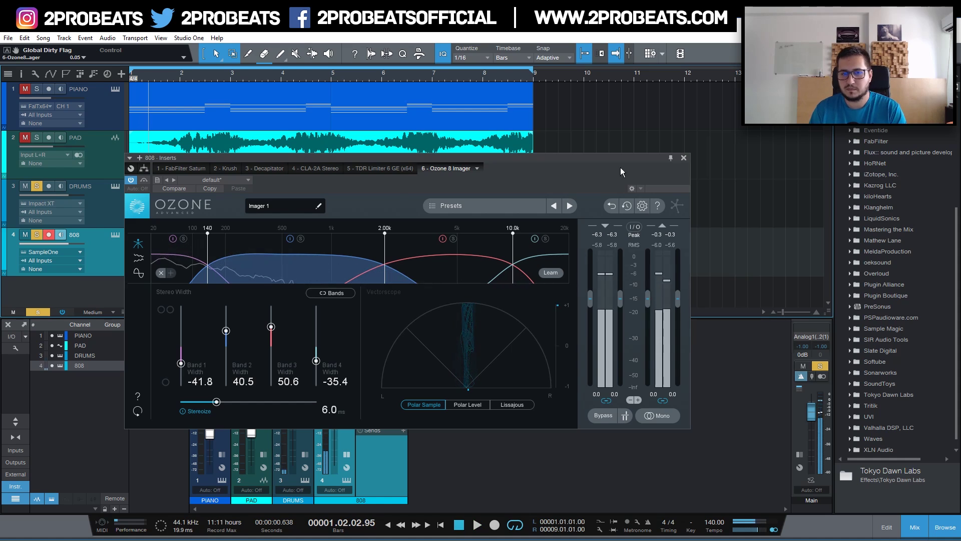
left_click(684, 157)
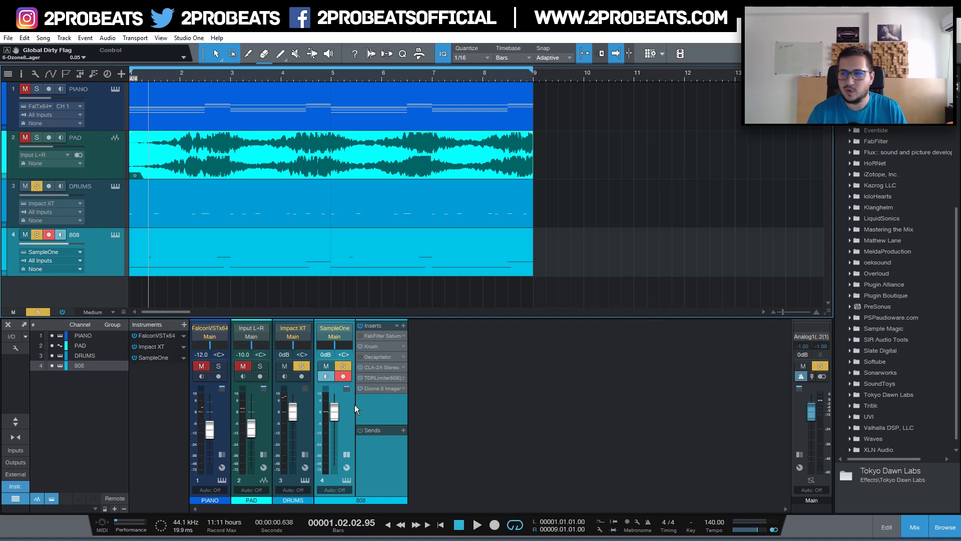
Insert MicroShift on the 808 channel and place it between TDR Limiter 6 and Ozone 8 Imager
left_click(353, 407)
type("Micro")
key("Down")
key("Return")
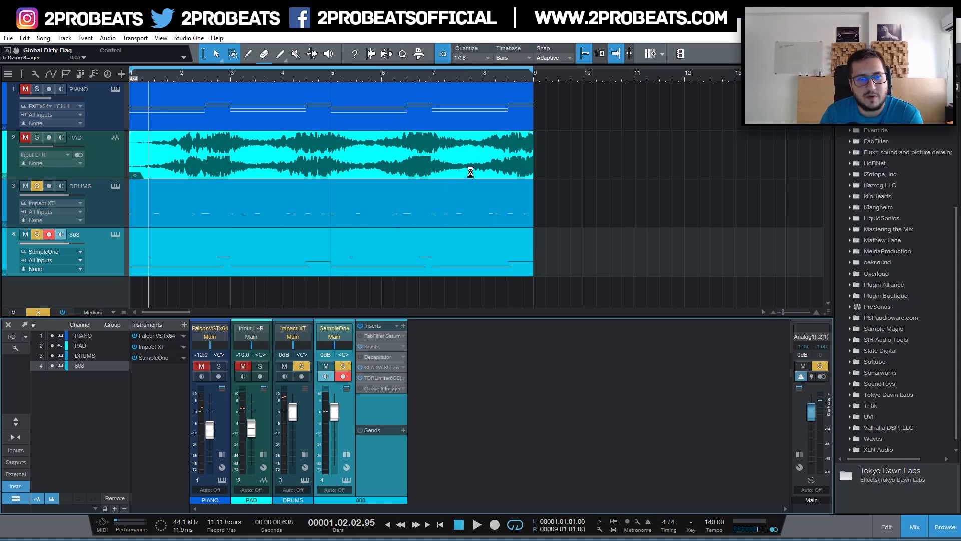
mouse_move(395, 390)
left_mouse_down()
mouse_move(385, 395)
mouse_move(400, 408)
left_mouse_up()
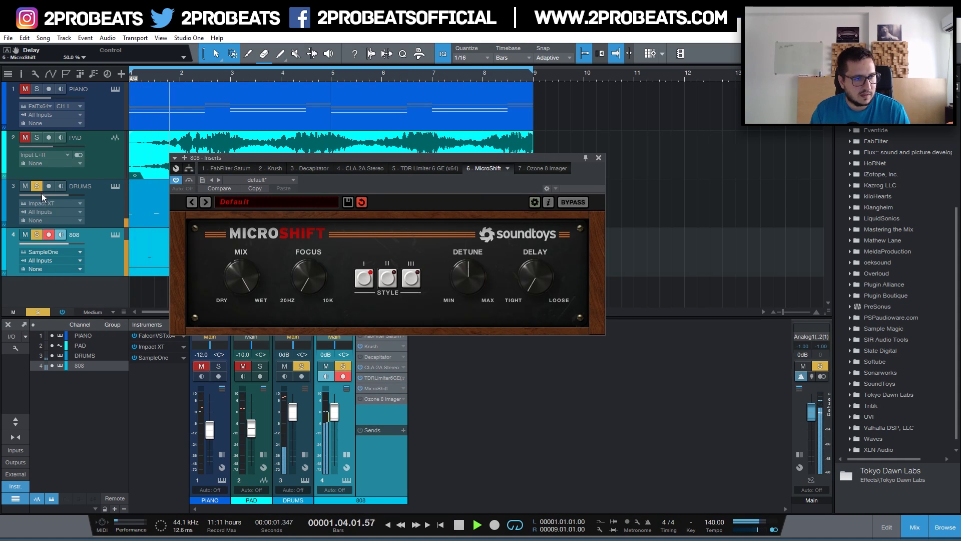
Choose MicroShift style II and, after trying a higher detune, lower the detune to 55.8%
left_click(388, 278)
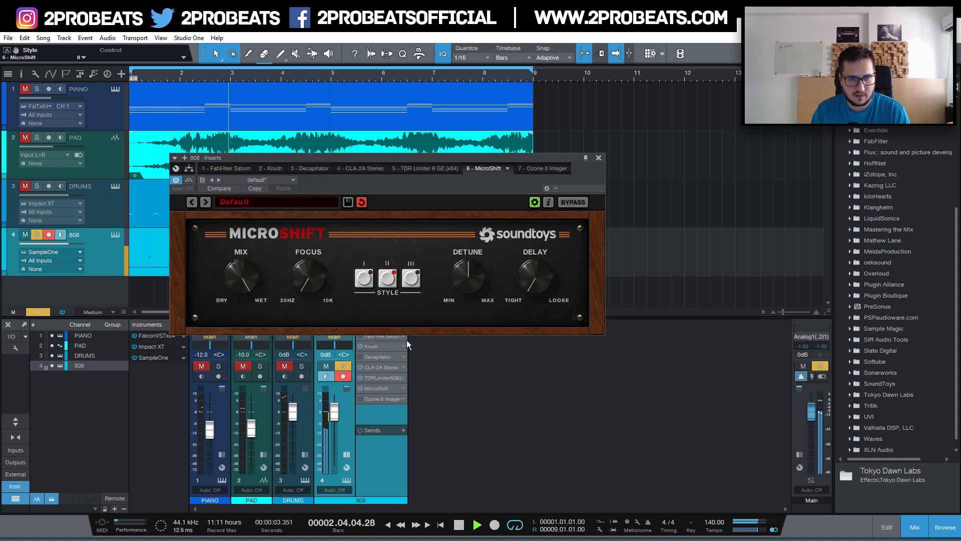
left_click_drag(468, 280, 462, 339)
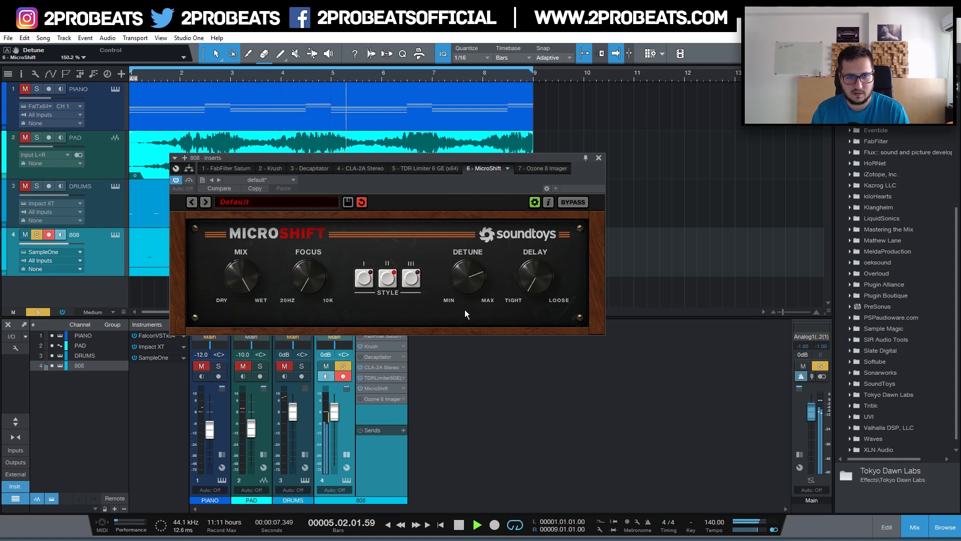
left_click_drag(473, 302, 478, 283)
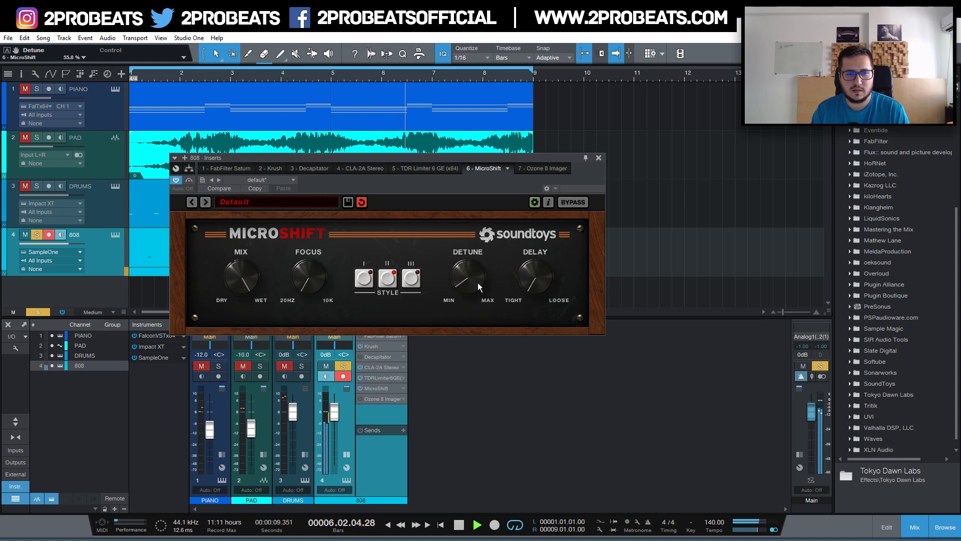
Try MicroShift's focus at 10,000 Hz, settle on 42 Hz, and compare the 808 with the effect bypassed and active
left_click_drag(309, 278, 307, 314)
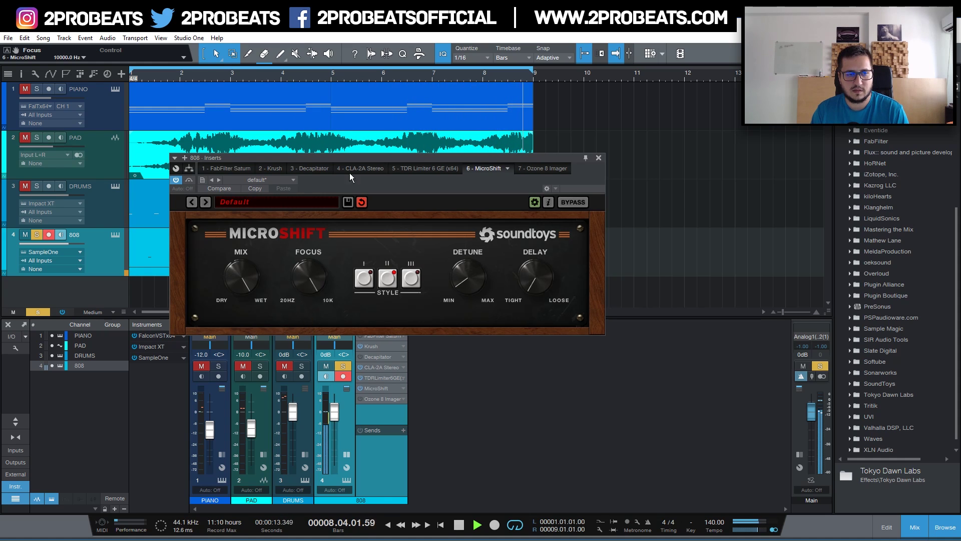
mouse_move(308, 278)
left_mouse_down()
mouse_move(300, 330)
mouse_move(311, 292)
left_mouse_up()
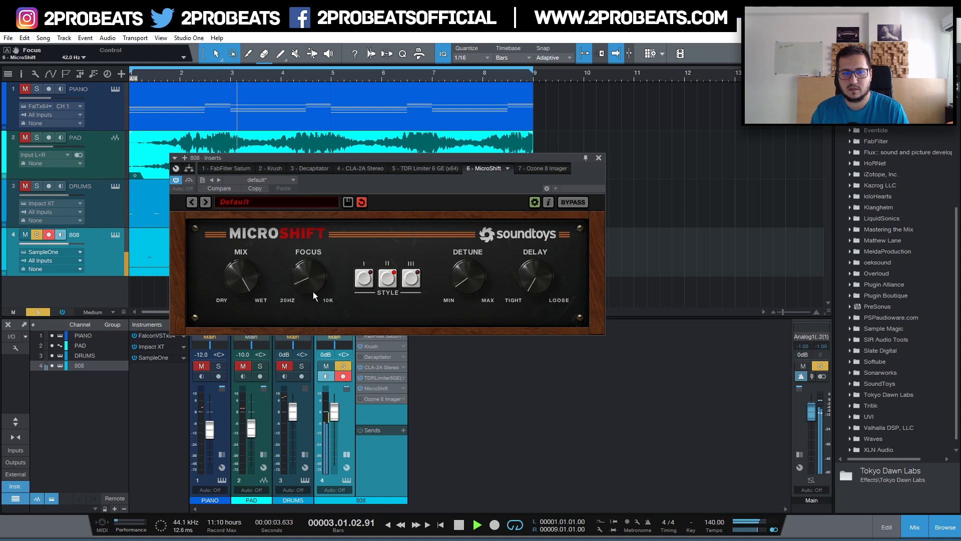
left_click(570, 200)
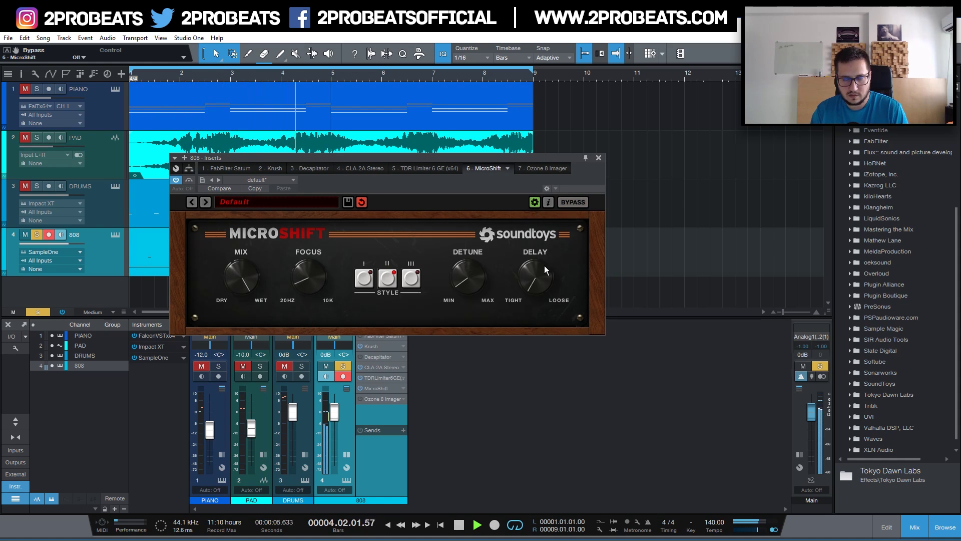
key("space")
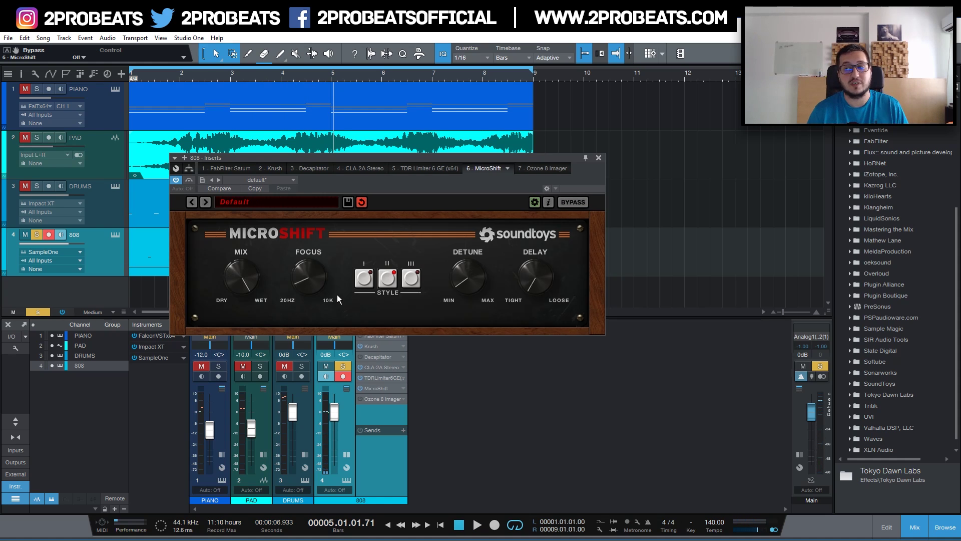
Lower MicroShift's mix to 36.0% while listening to the soloed 808
key("space")
left_click_drag(241, 282, 247, 265)
key("space")
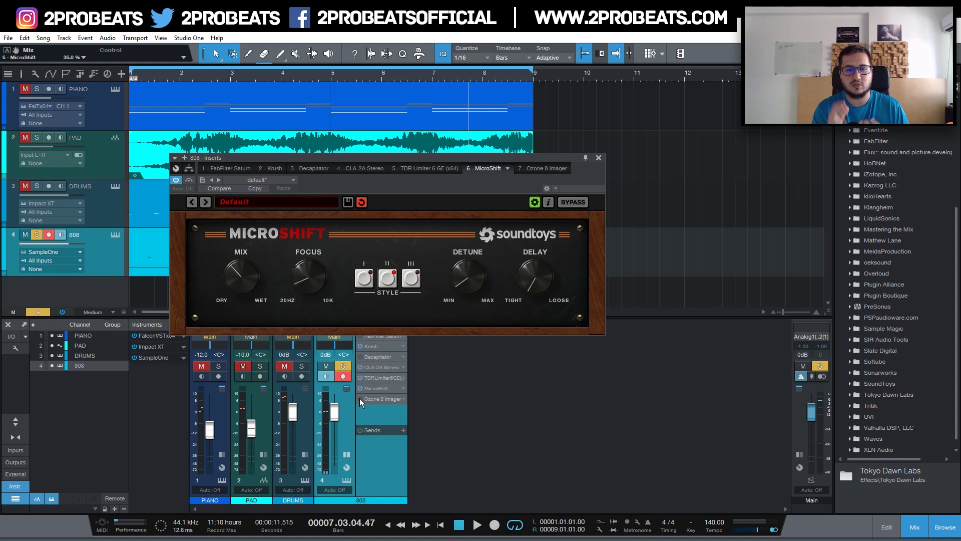
Reactivate Ozone 8 Imager on the 808 channel and audition the 808 alone and with the drums temporarily unmuted
left_click(360, 398)
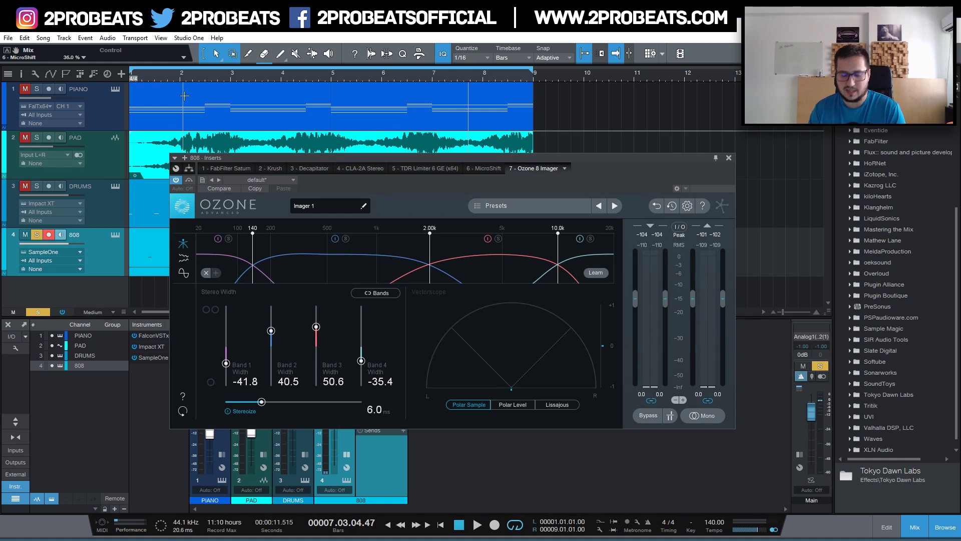
key("space")
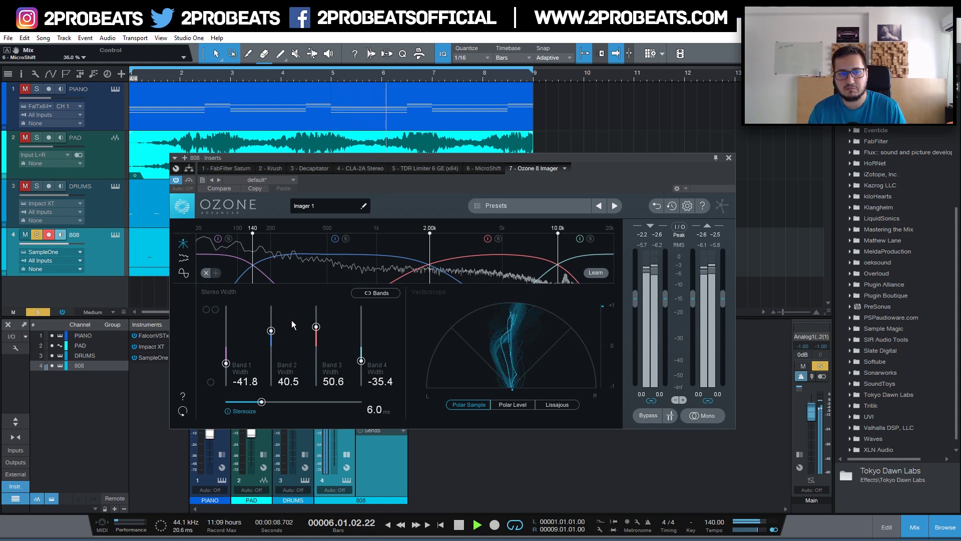
left_click(728, 158)
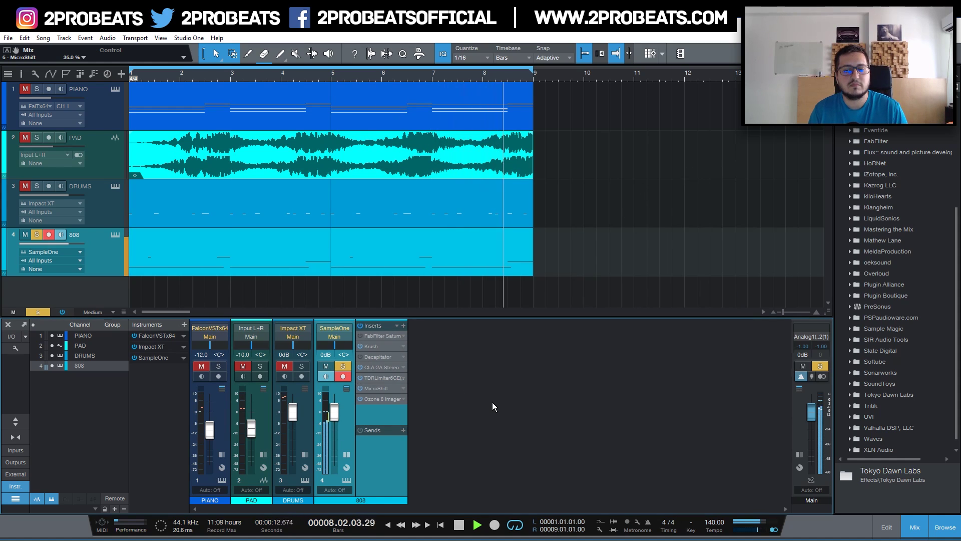
left_click(284, 366)
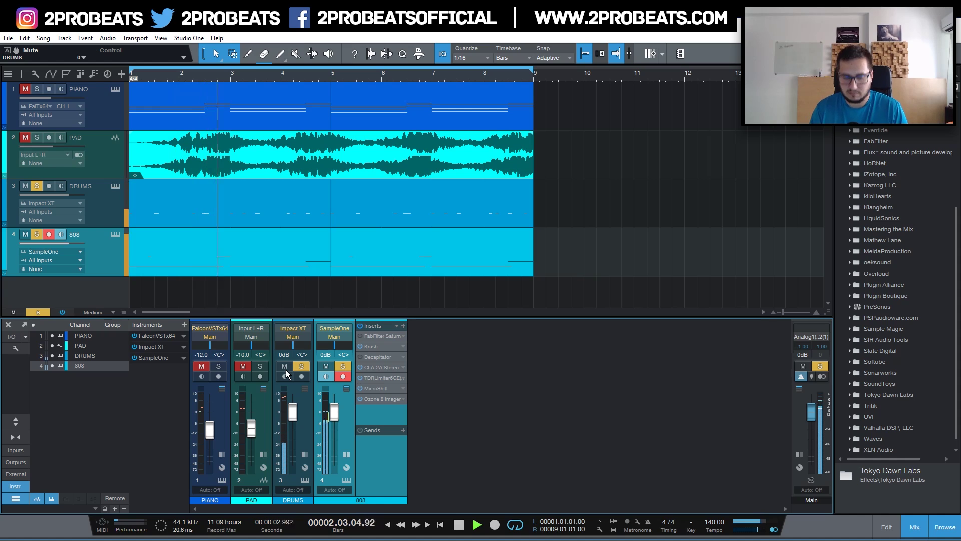
left_click(286, 371)
key("space")
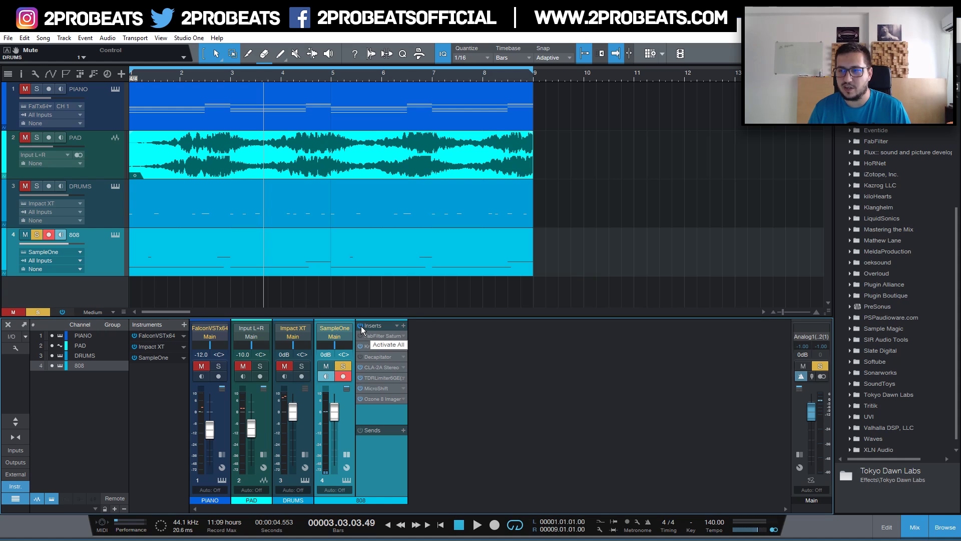
Compare the soloed 808 with all its inserts bypassed and active, leaving the effects chain enabled
key("space")
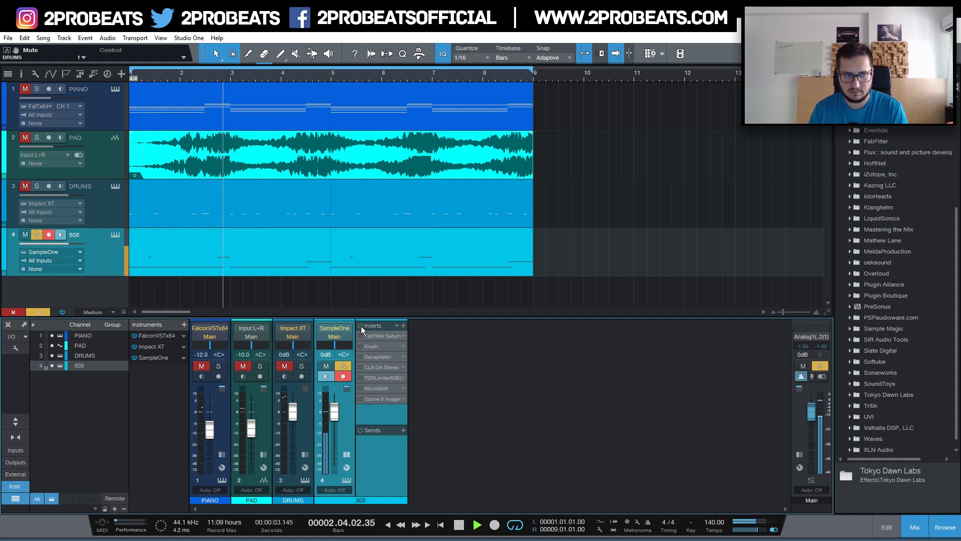
left_click(361, 326)
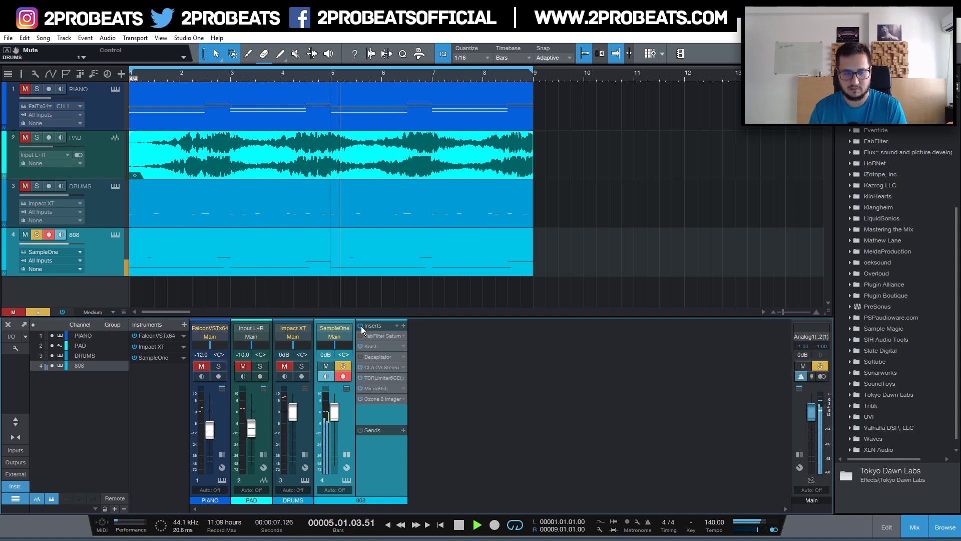
key("space")
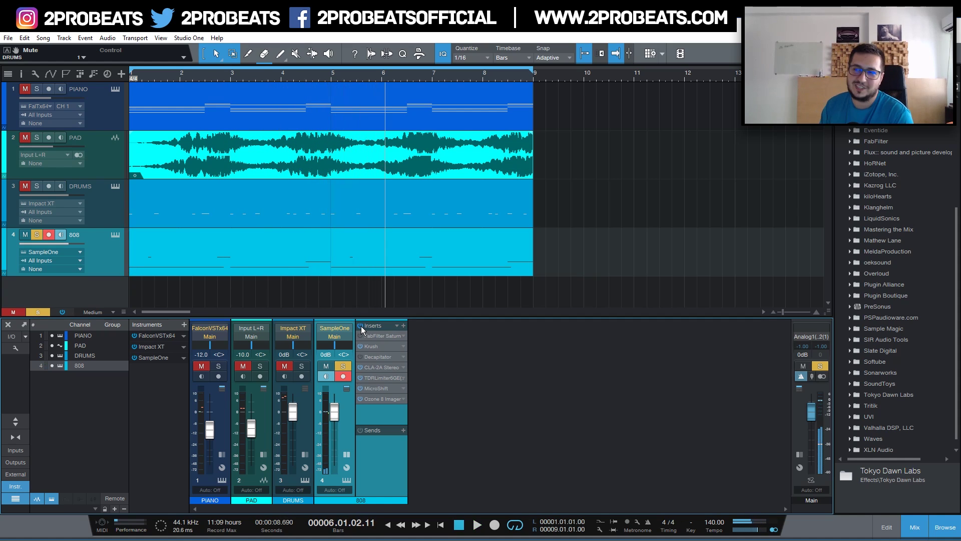